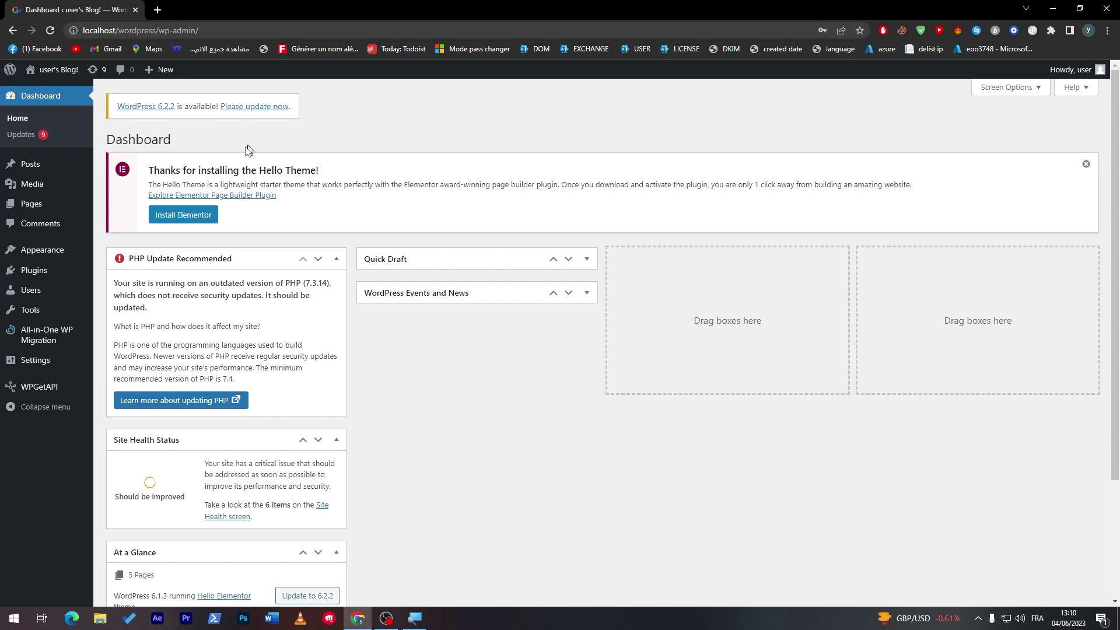
Open the live site's front page in a new tab, compare it with the dashboard, then view Appearance > Themes
mouse_move(59, 71)
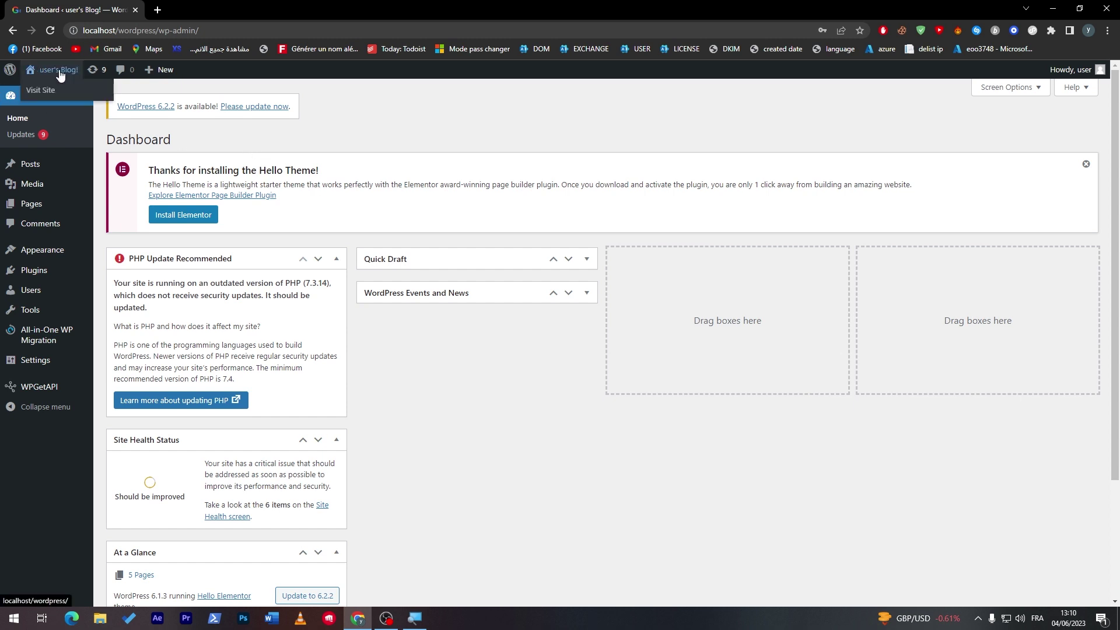
middle_click(56, 90)
click(186, 9)
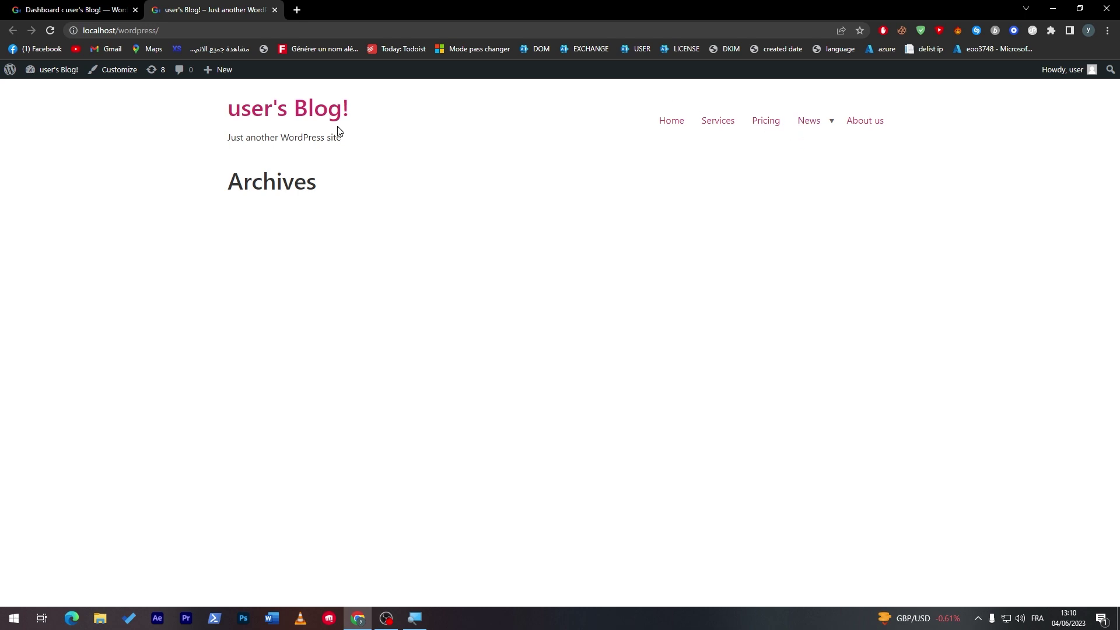
click(116, 9)
click(255, 10)
click(75, 10)
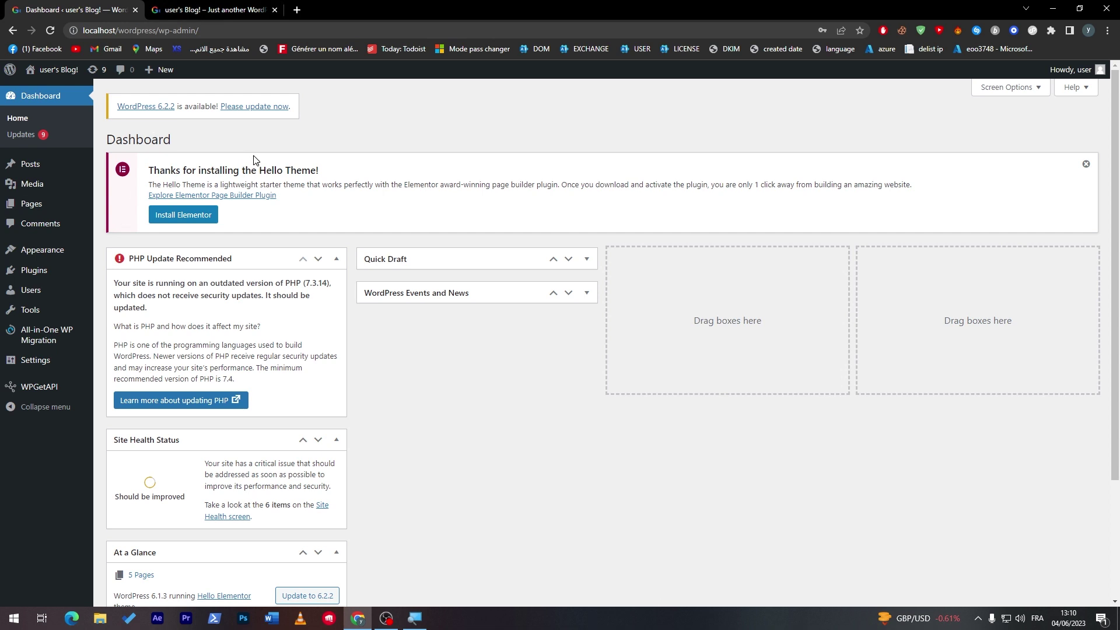
click(242, 9)
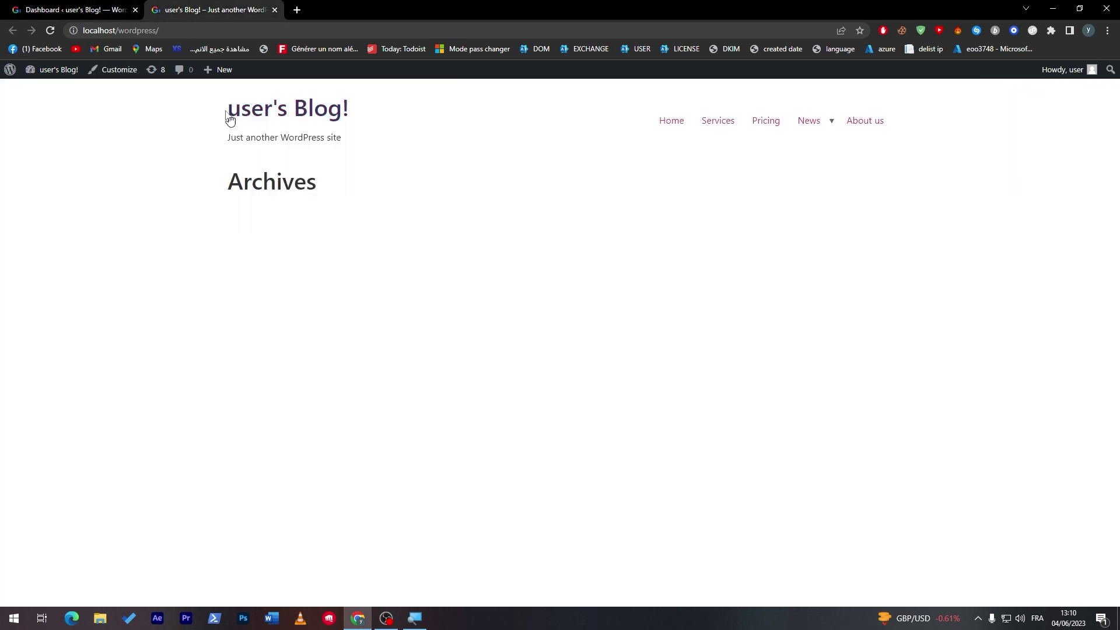
key(ctrl+Tab)
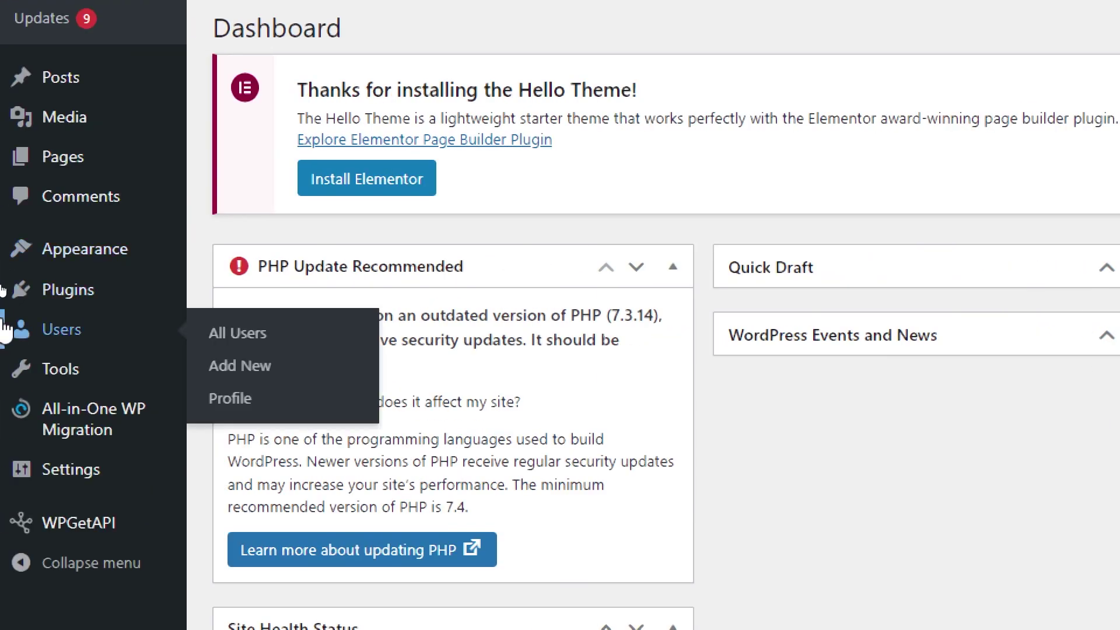
mouse_move(35, 253)
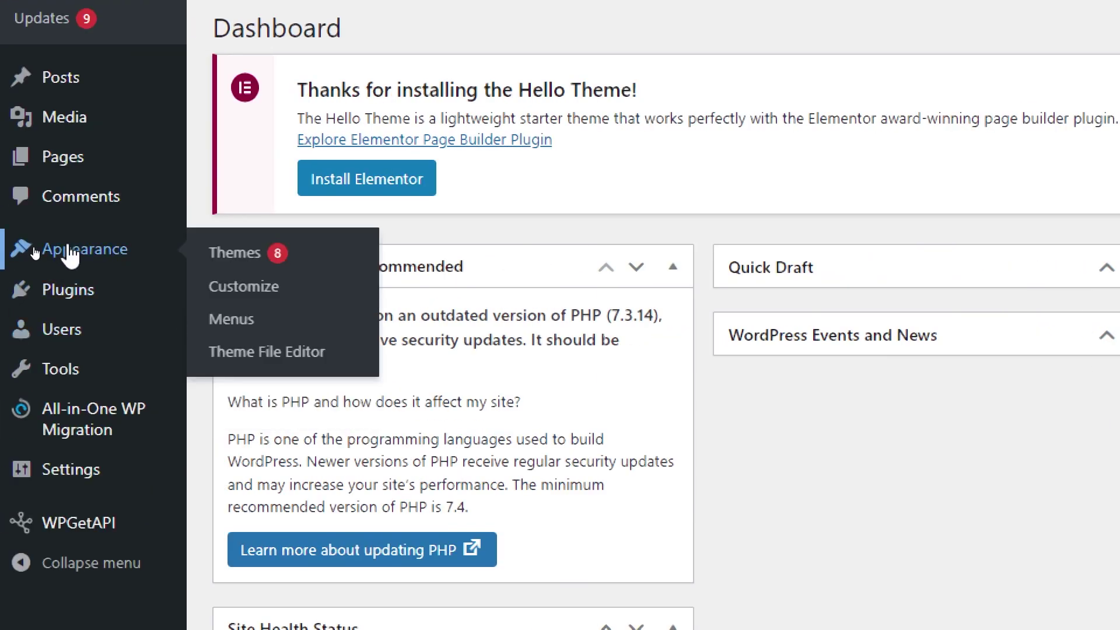
click(250, 257)
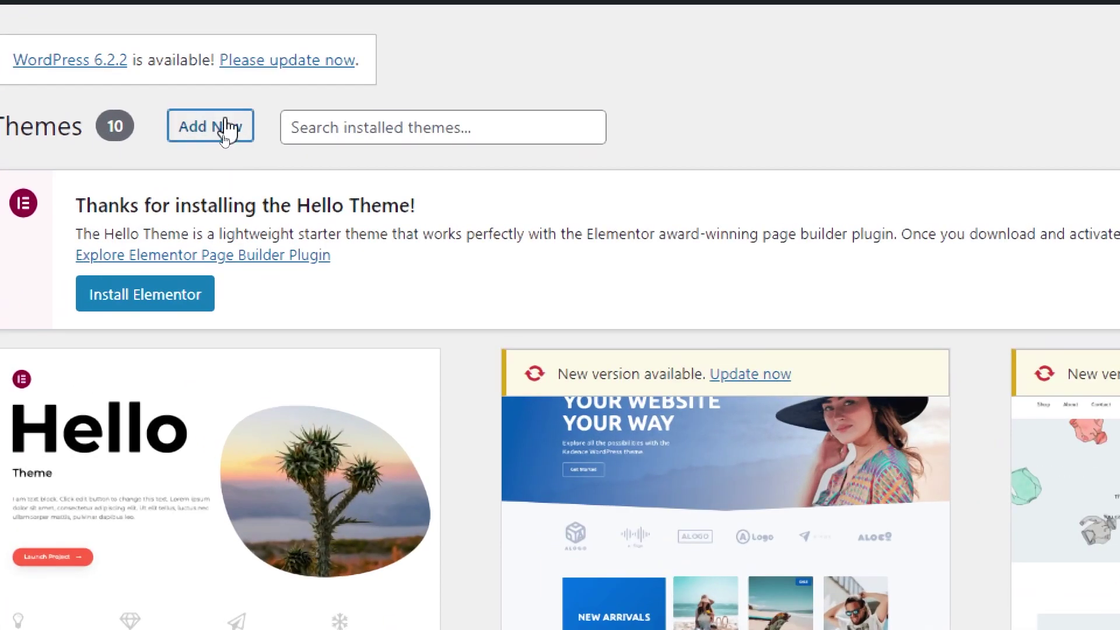
Search the Add Themes directory for 'restaurant' to list its 439 matching themes
click(225, 140)
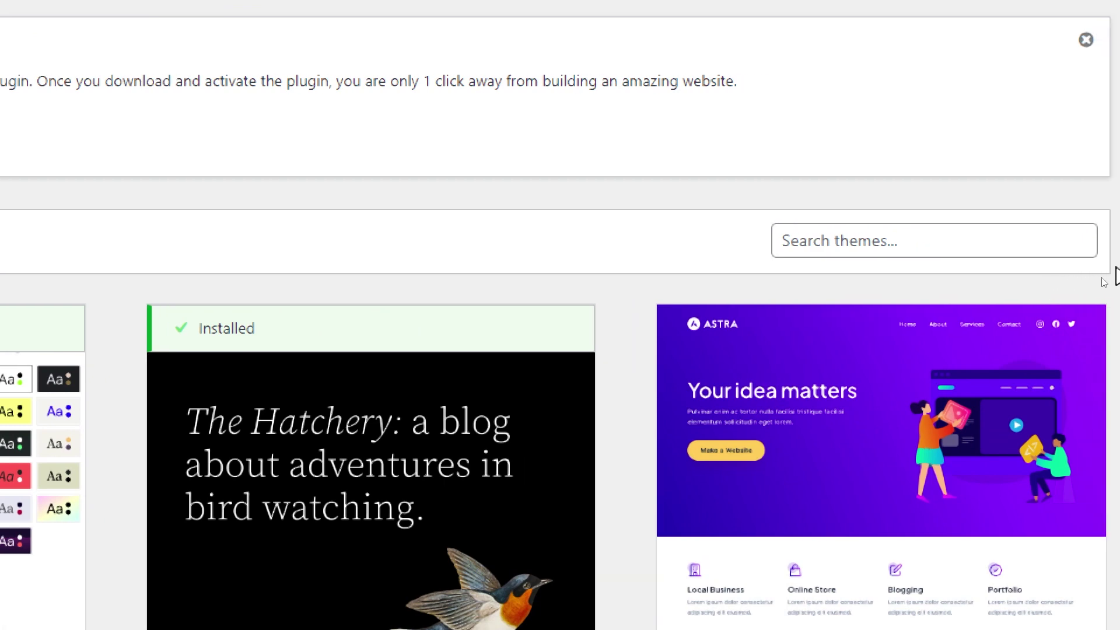
click(1006, 265)
text(rest)
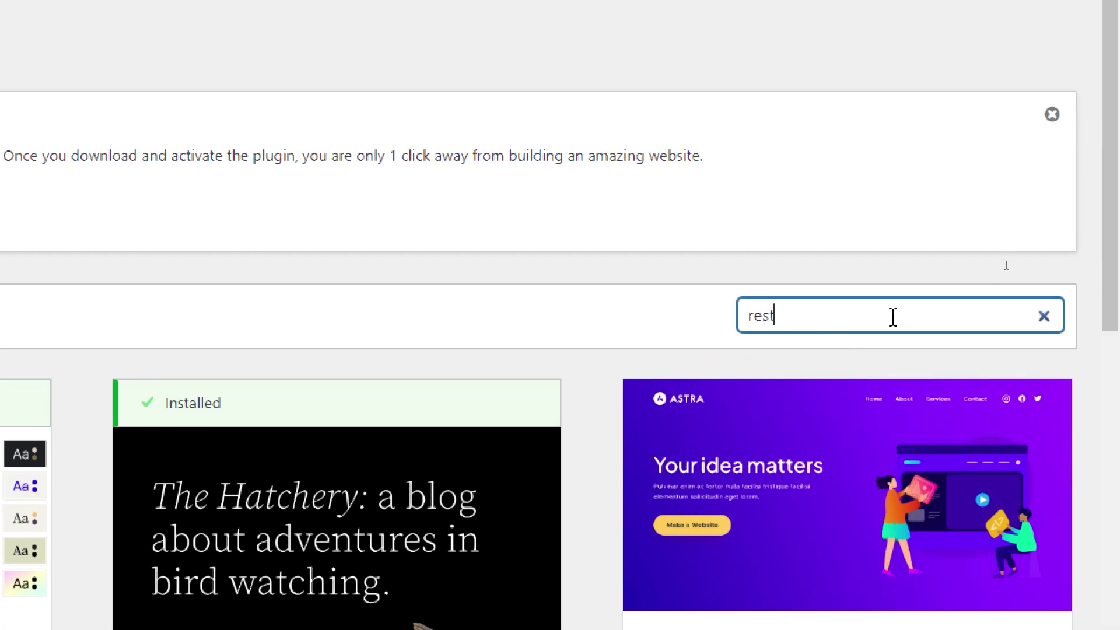
text(aurant)
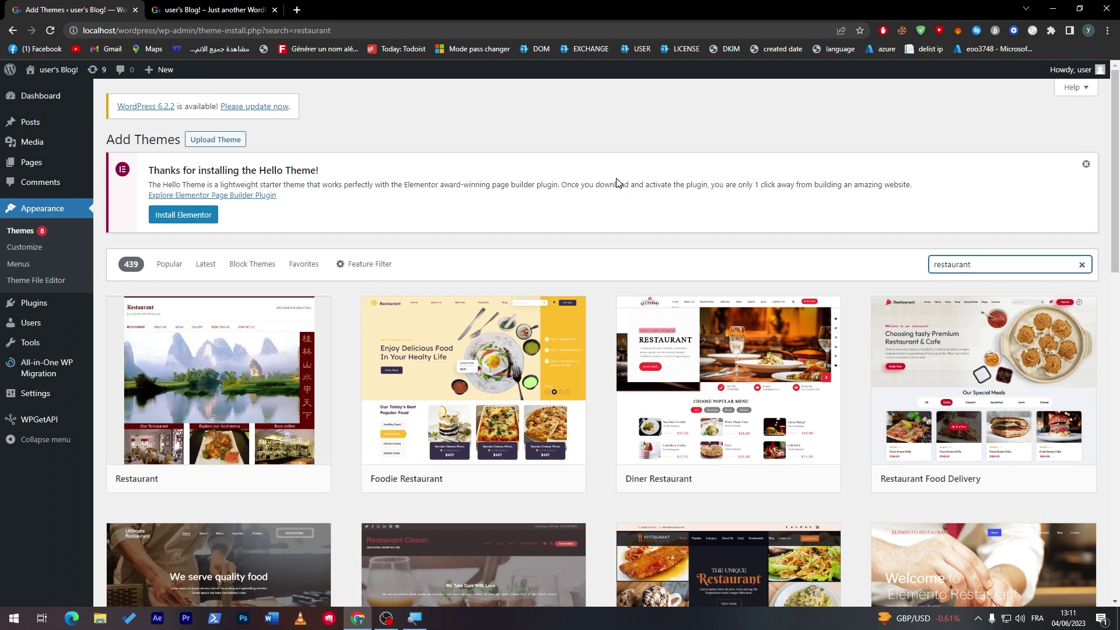
drag(1109, 182, 1108, 236)
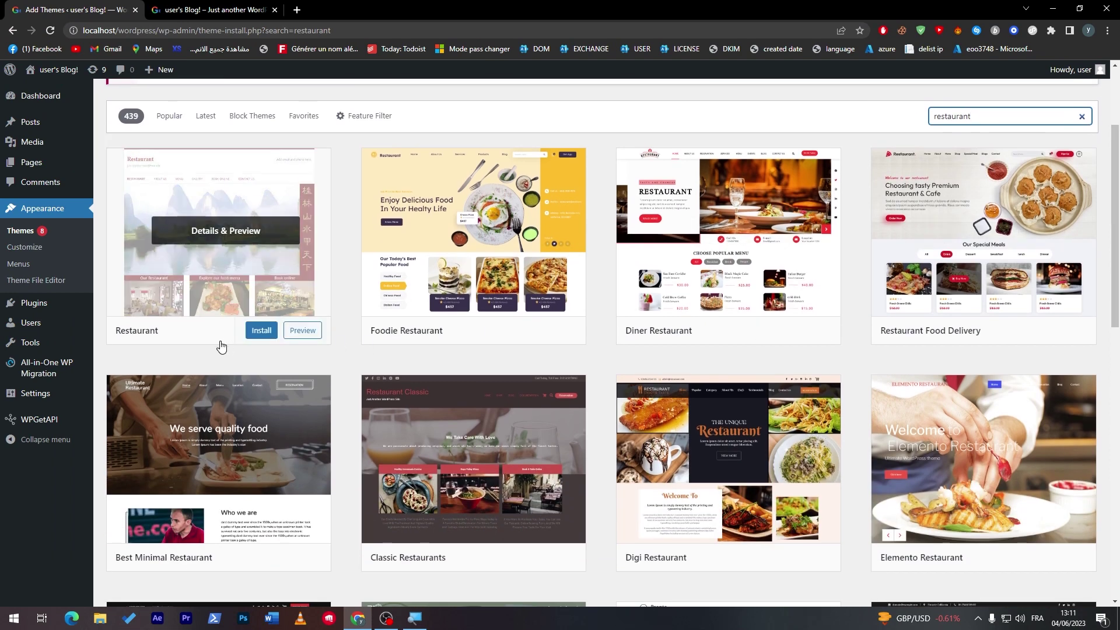
mouse_move(180, 342)
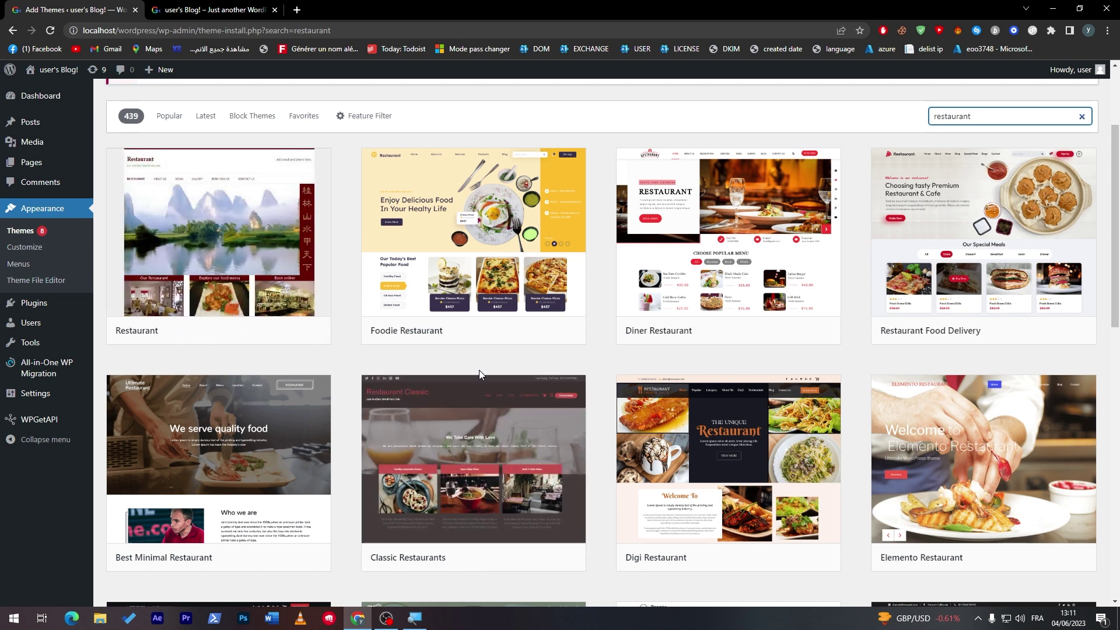
mouse_move(1045, 209)
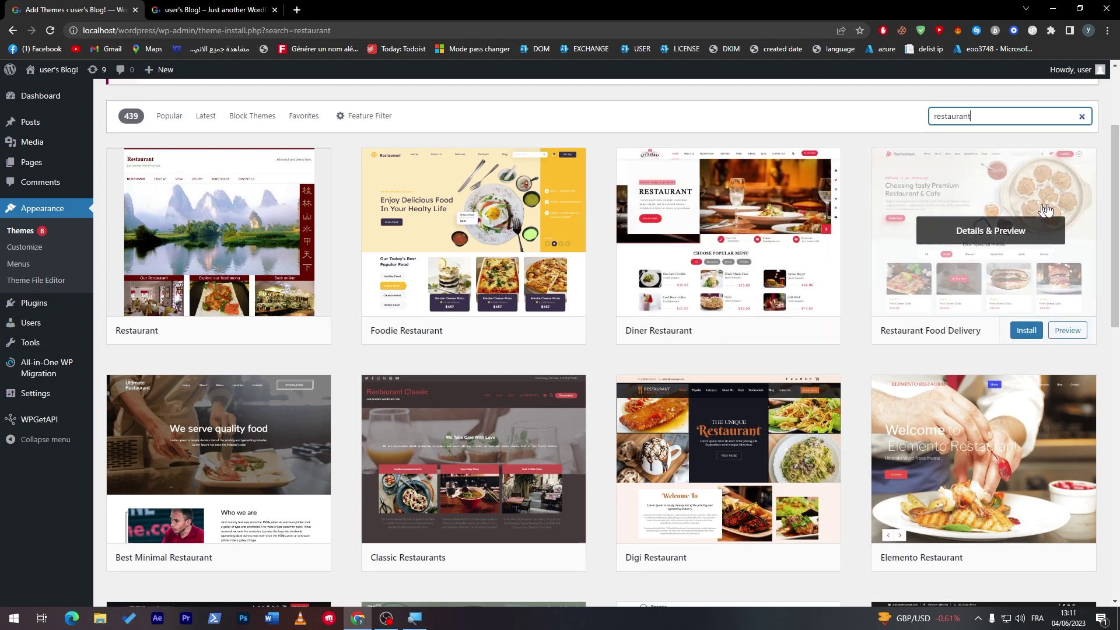
scroll(1093, 273, down, 12)
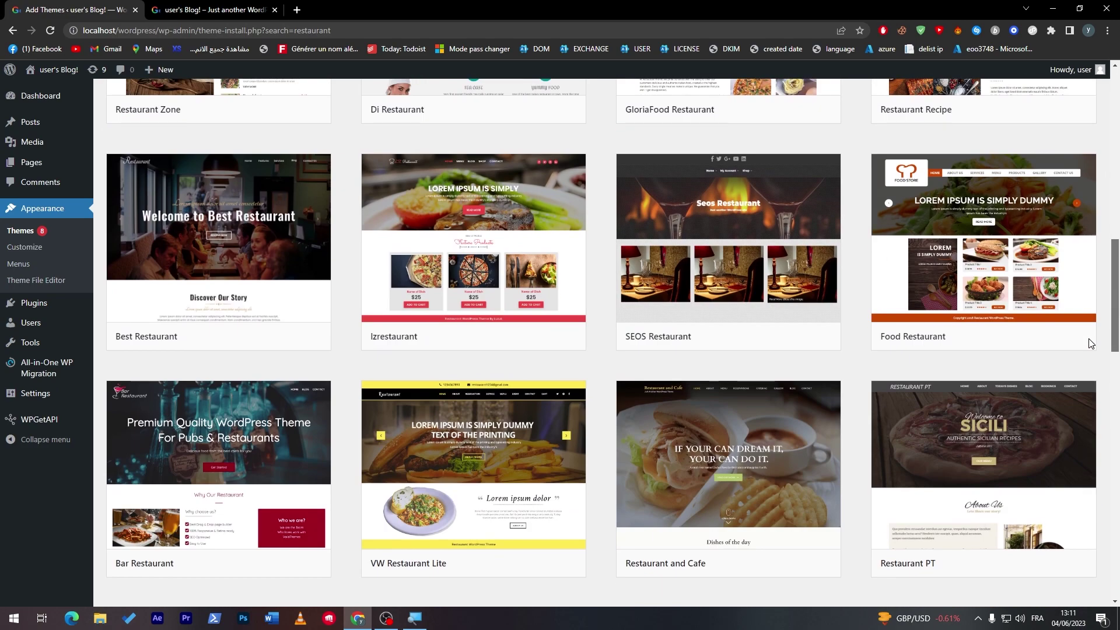
scroll(1082, 408, down, 7)
scroll(1090, 464, down, 3)
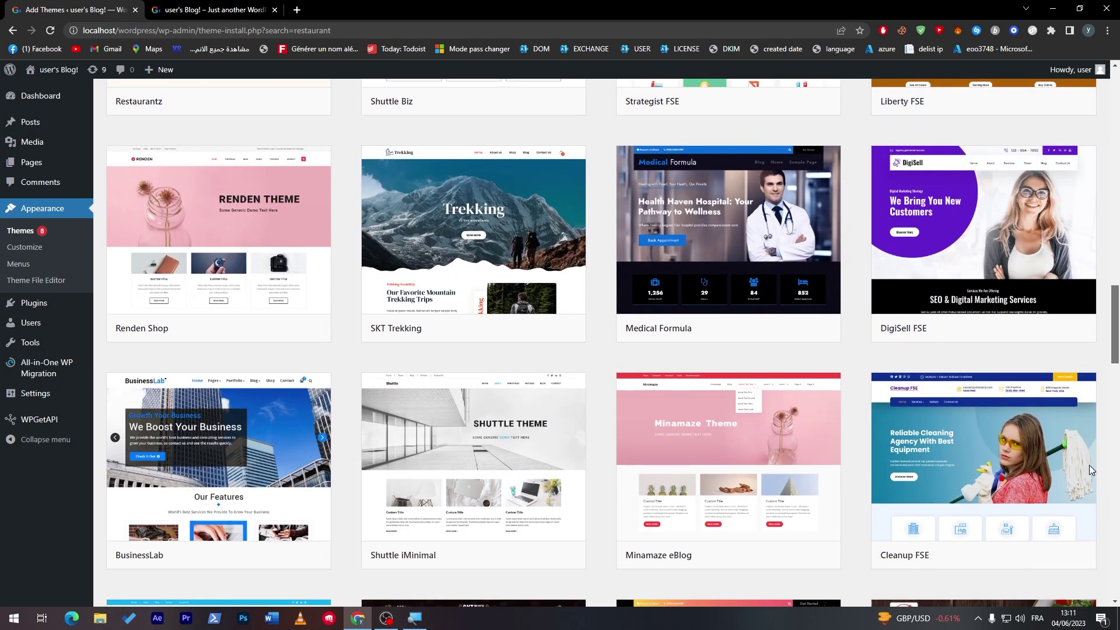
scroll(1089, 464, up, 12)
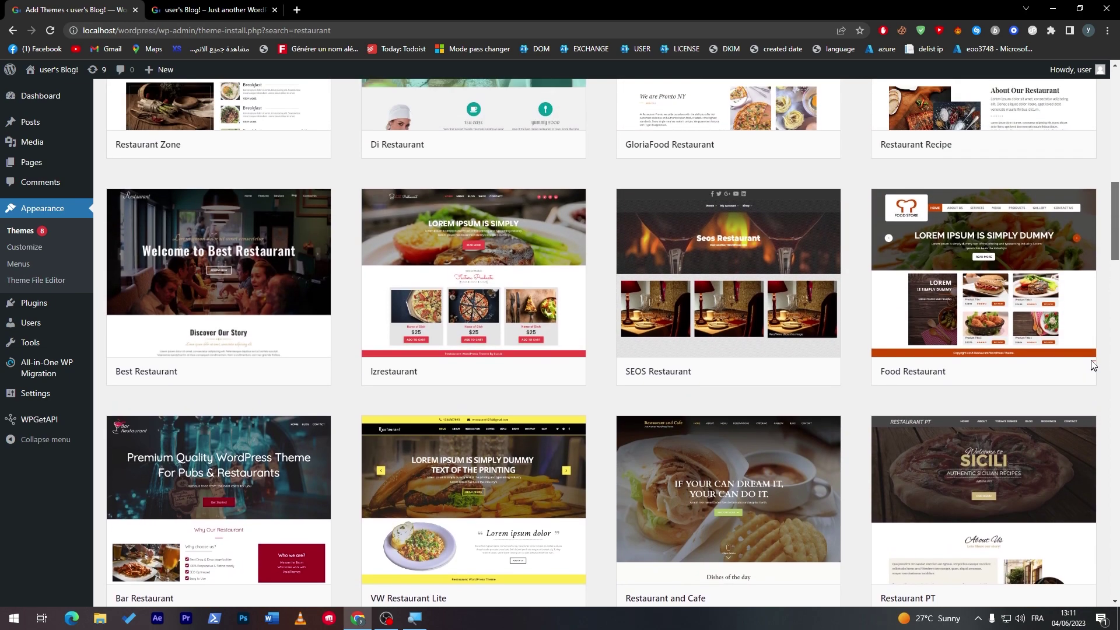
scroll(1093, 366, up, 5)
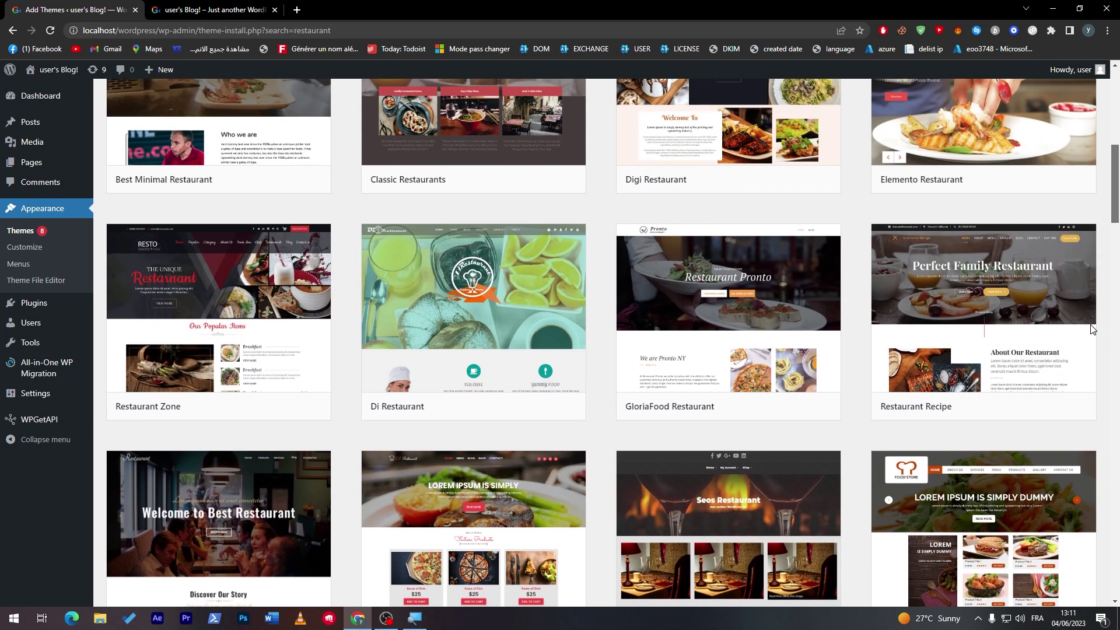
scroll(1092, 329, up, 5)
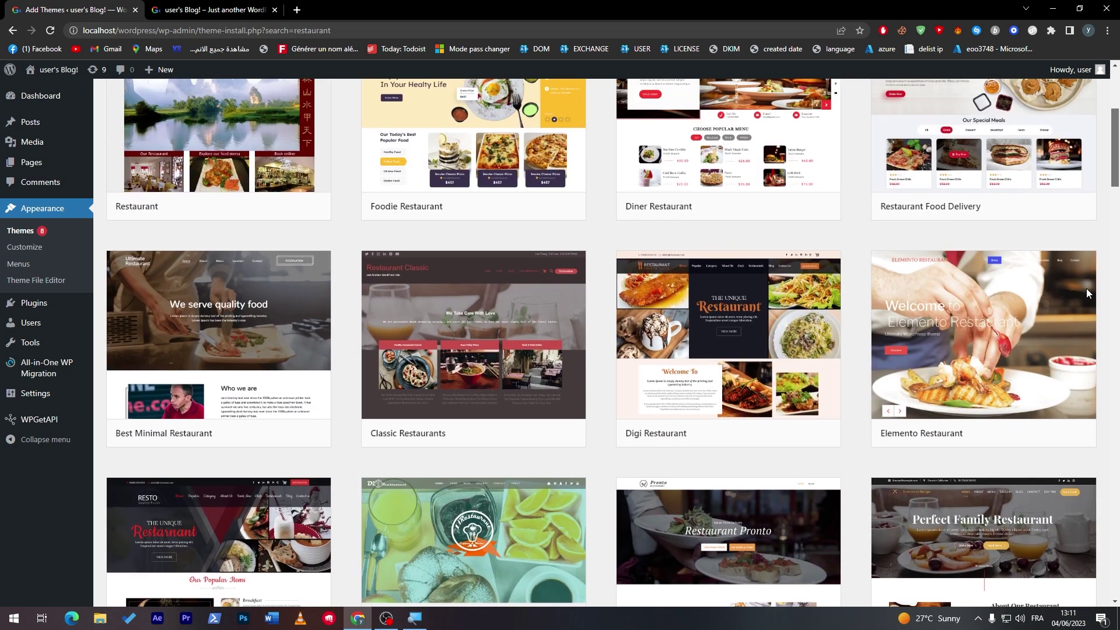
scroll(1082, 274, up, 4)
scroll(1077, 268, down, 2)
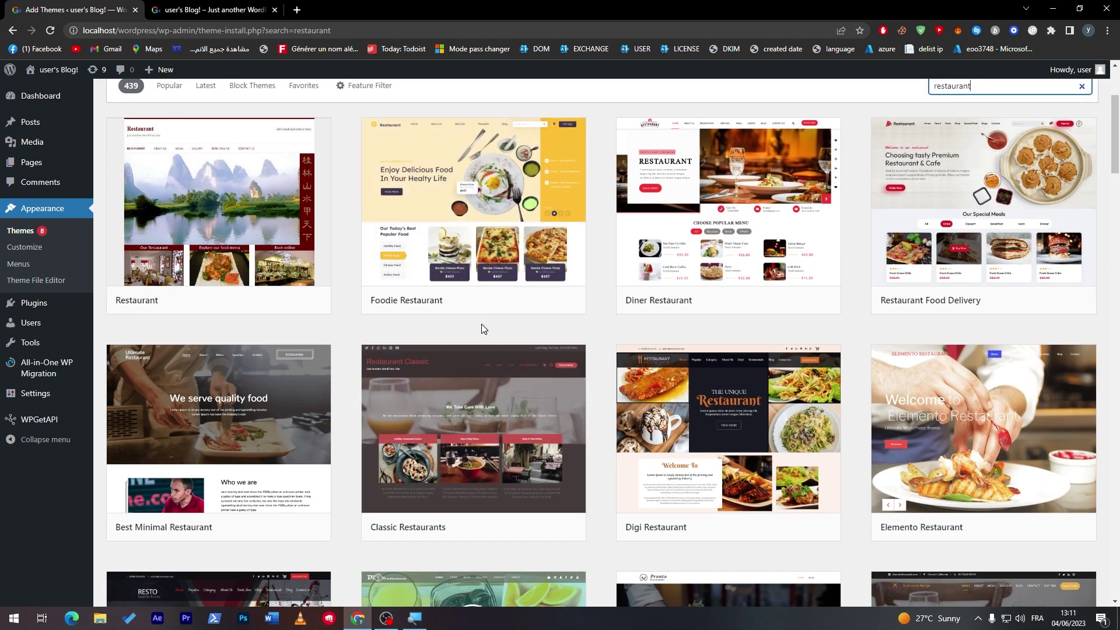
mouse_move(415, 303)
scroll(700, 321, up, 1)
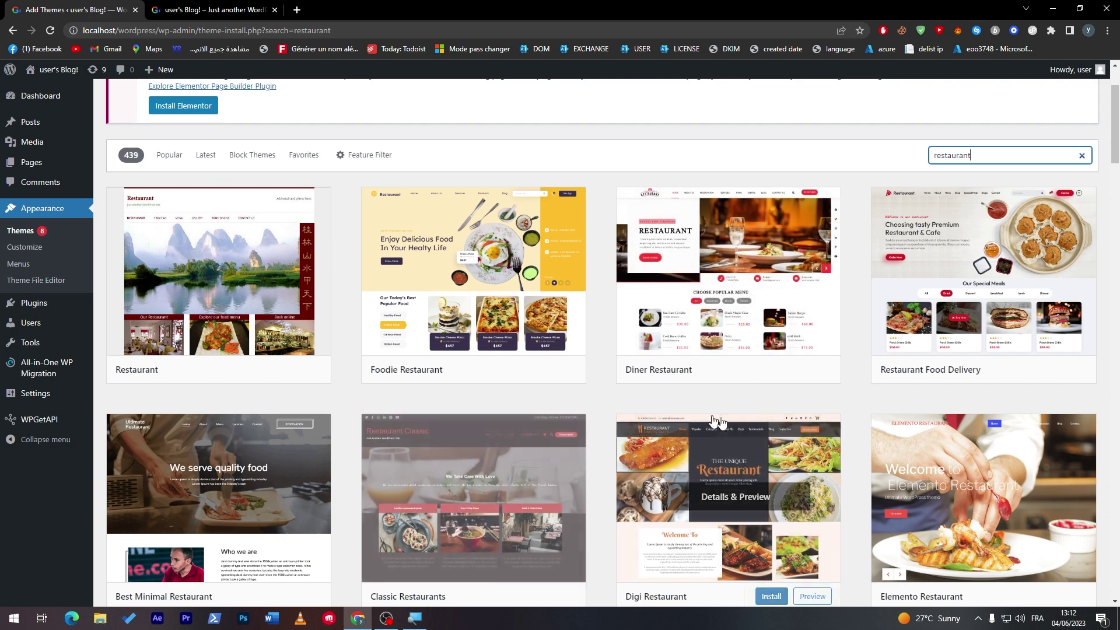
Install and activate the Restaurant Food Delivery theme, reaching its version 2.2 Get Started page
click(1013, 391)
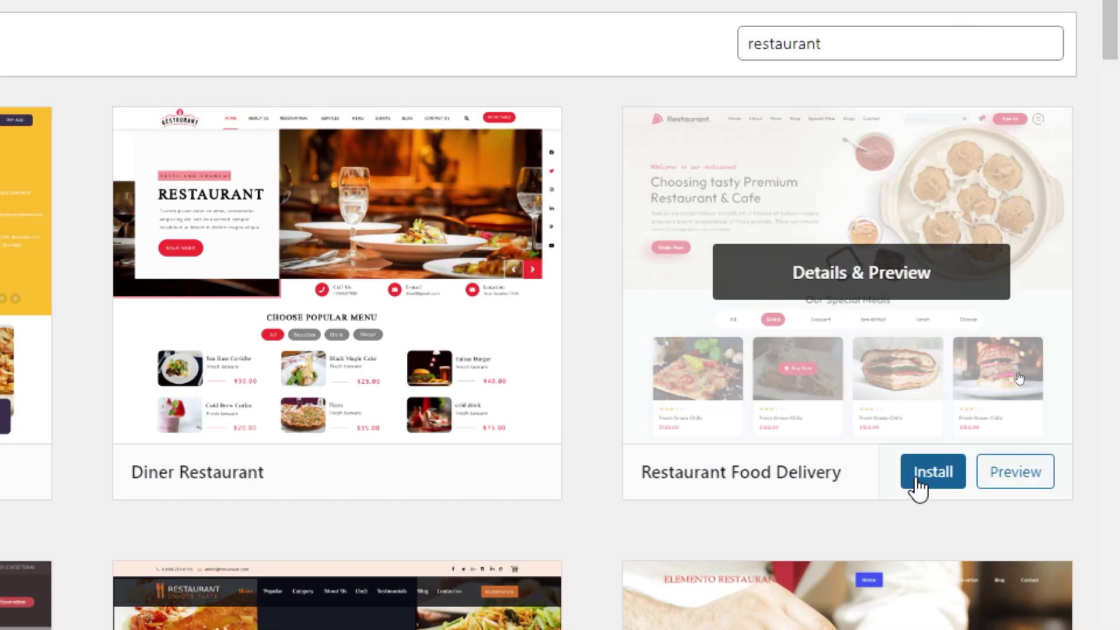
click(974, 479)
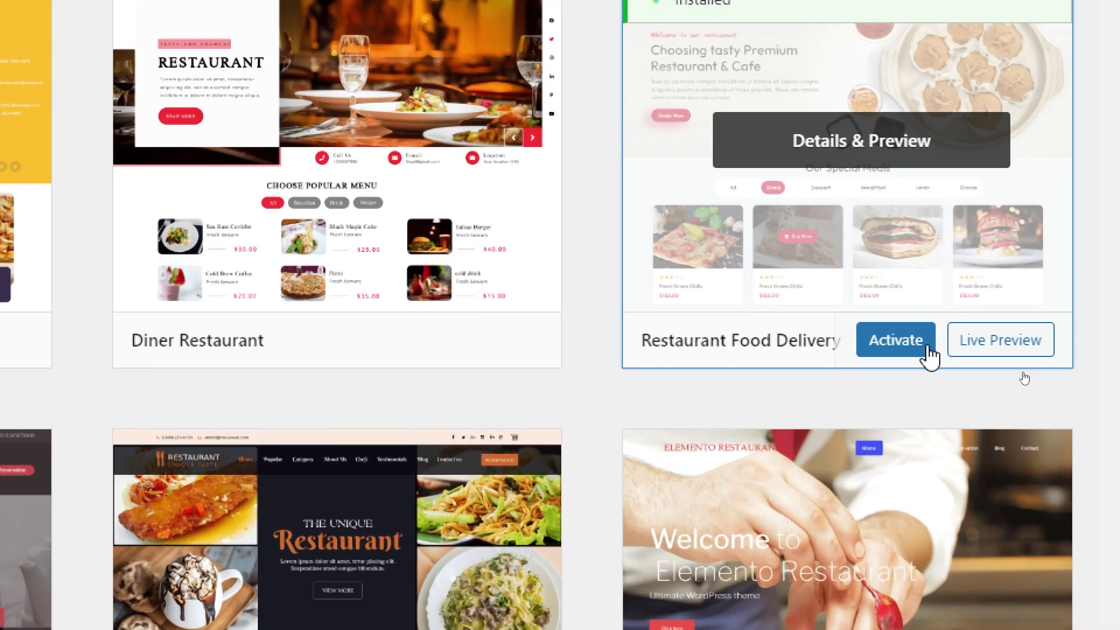
click(969, 349)
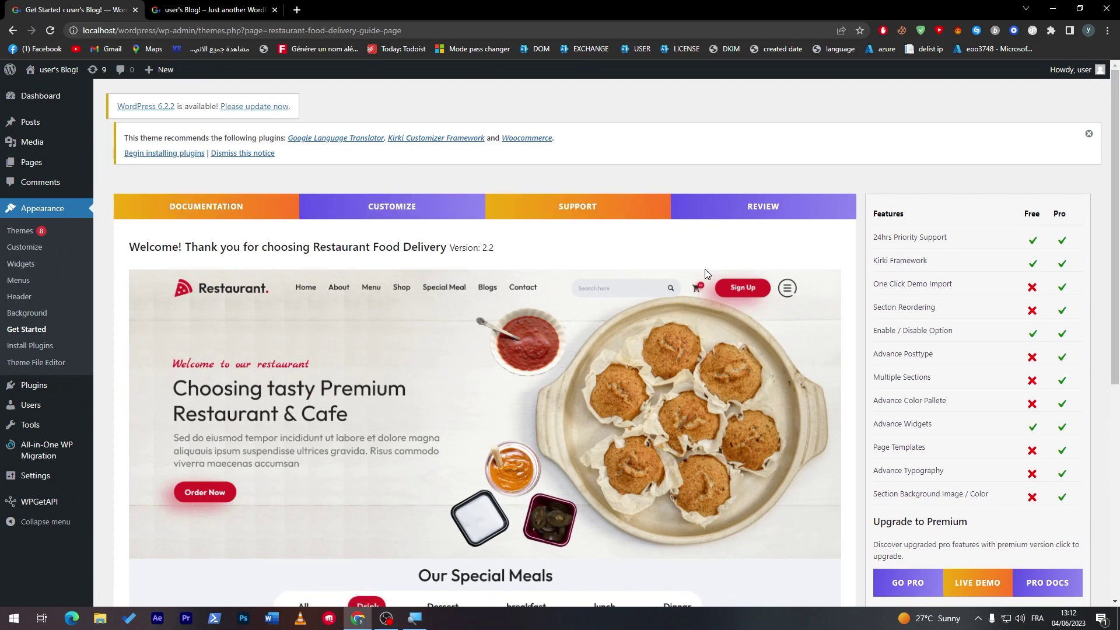
Review the theme's Get Started features table and Customizer preview, then go to the admin Dashboard
scroll(1118, 175, down, 1)
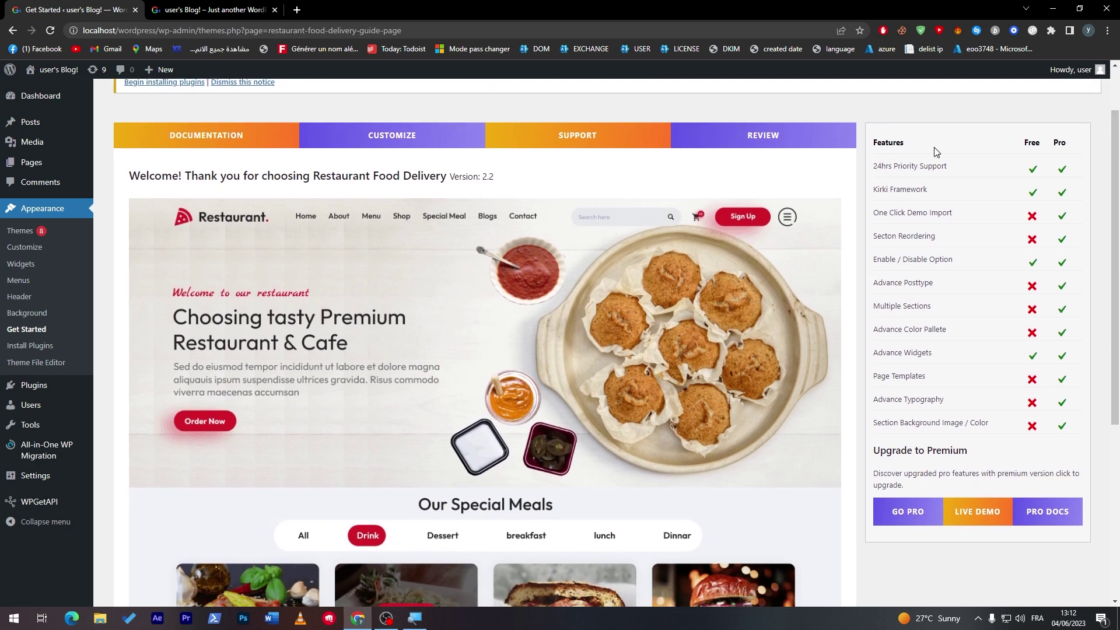
scroll(1078, 280, down, 1)
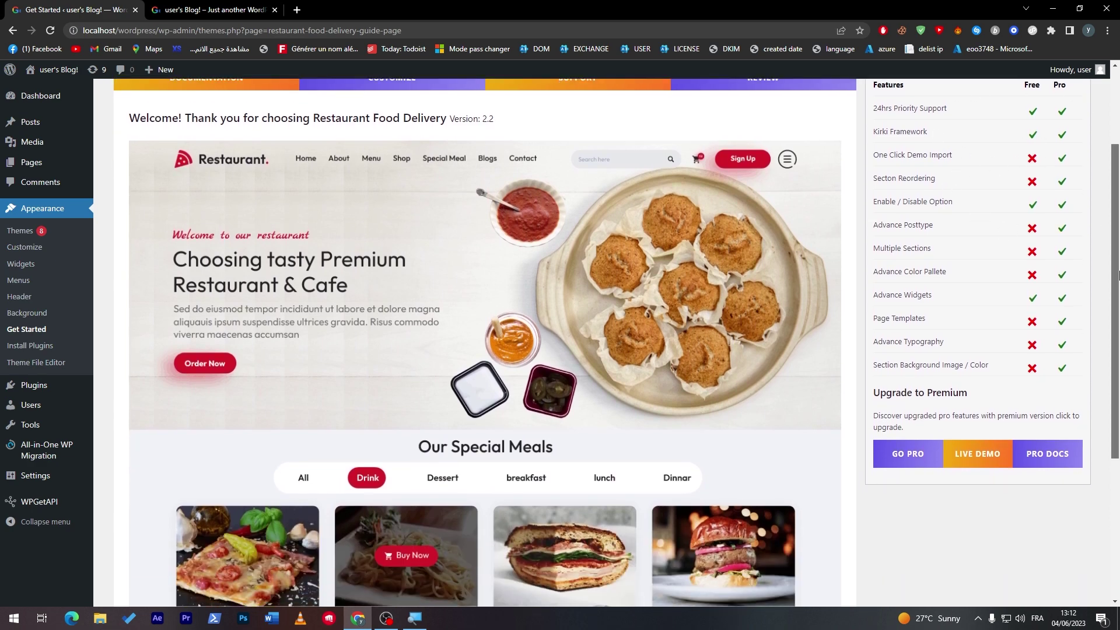
scroll(1047, 198, up, 2)
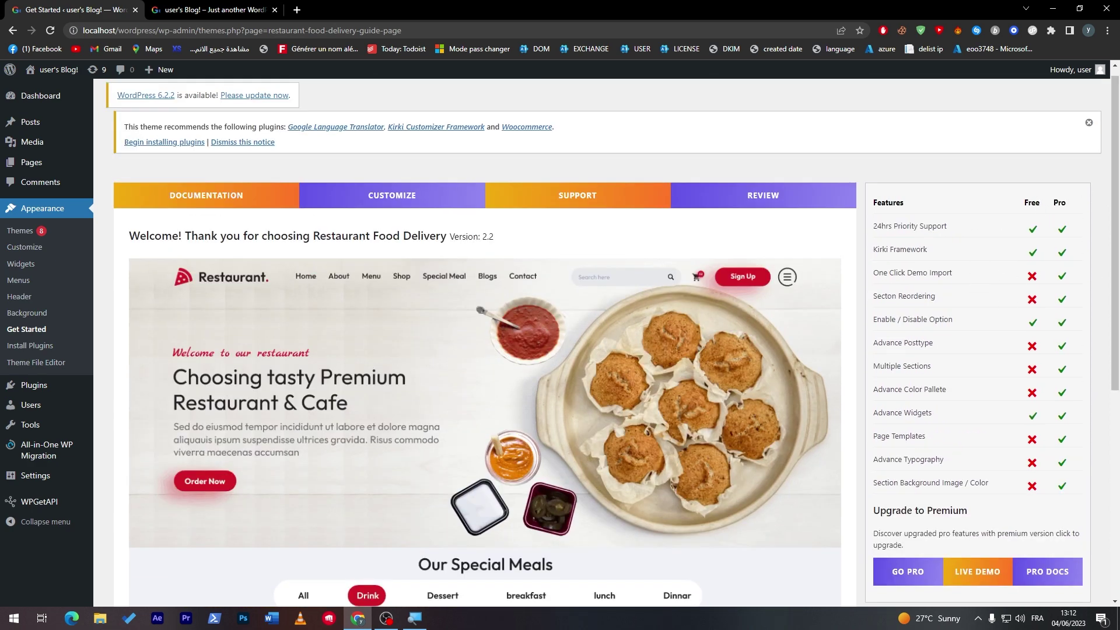
drag(1067, 202, 1053, 202)
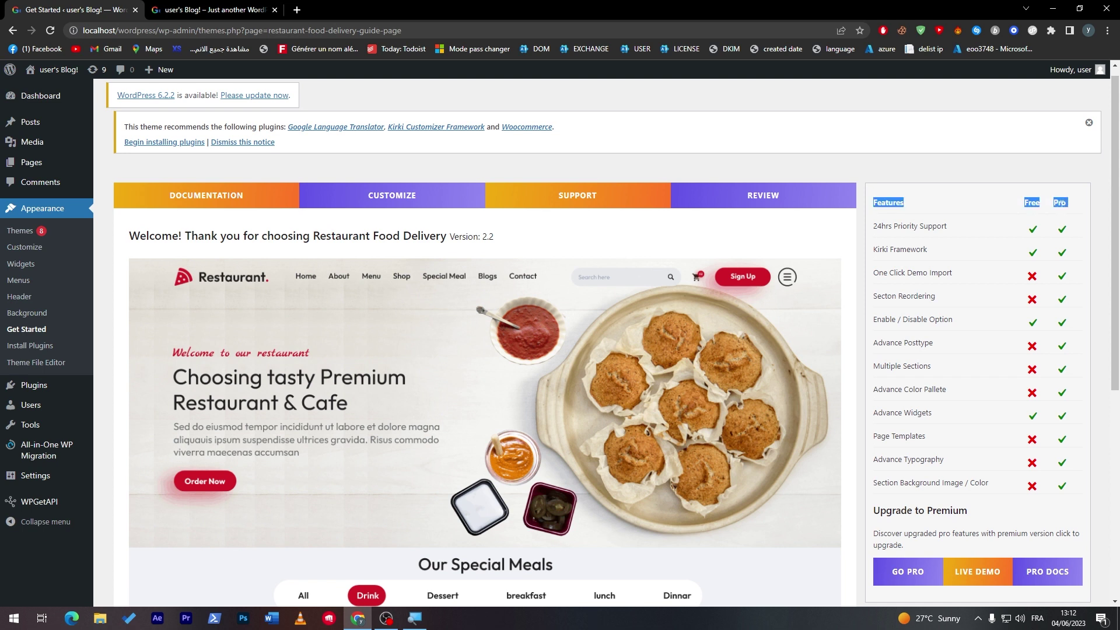
click(1053, 202)
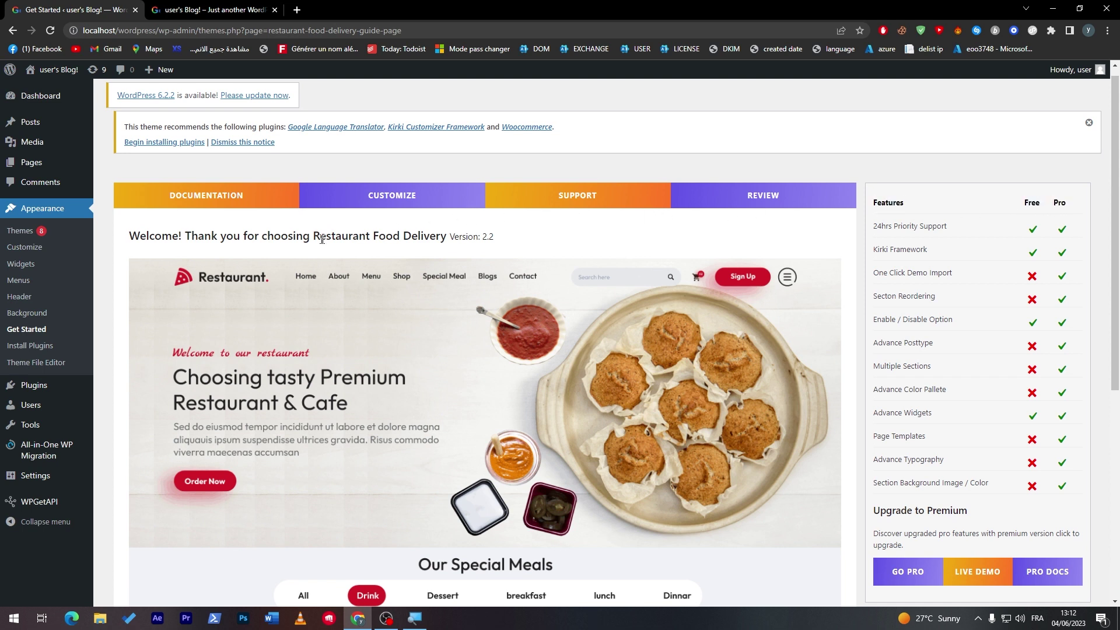
drag(1116, 204, 1070, 349)
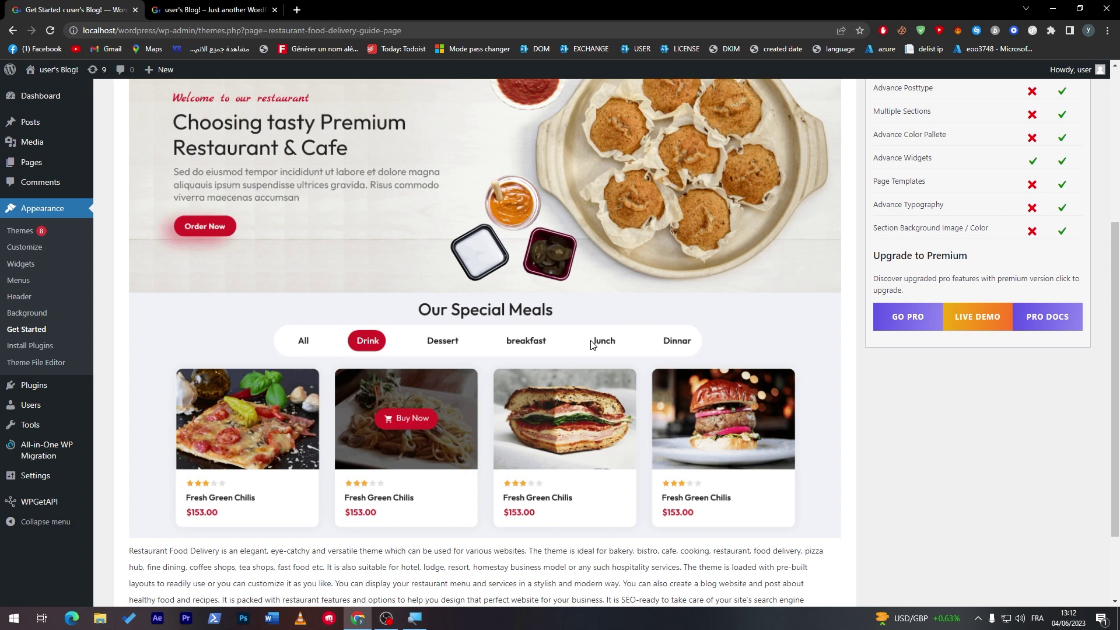
drag(1115, 296, 1110, 164)
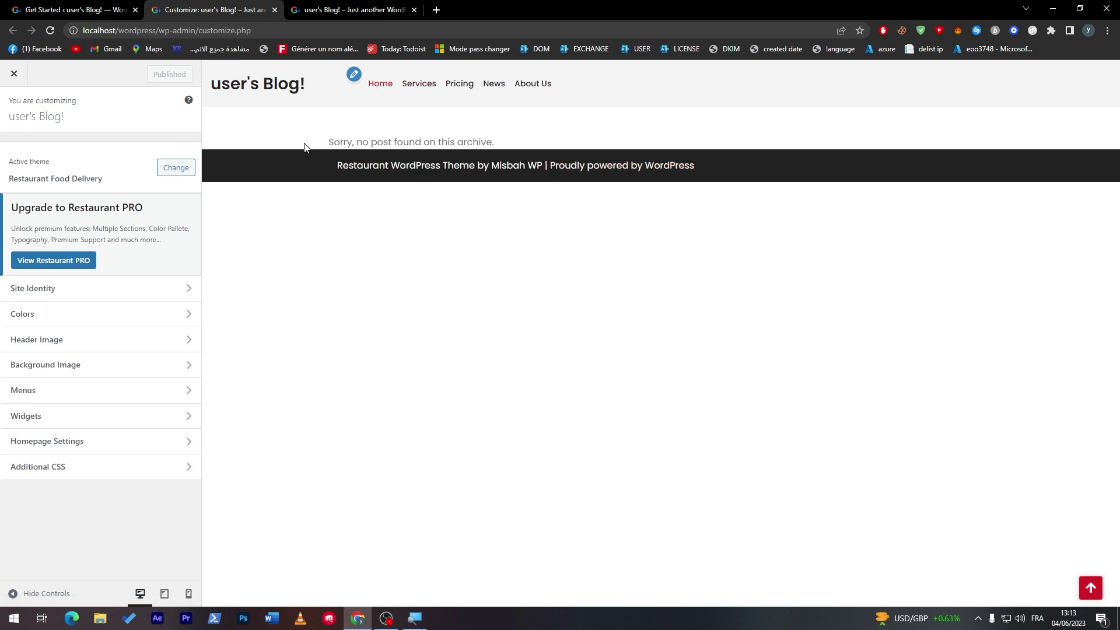
click(73, 10)
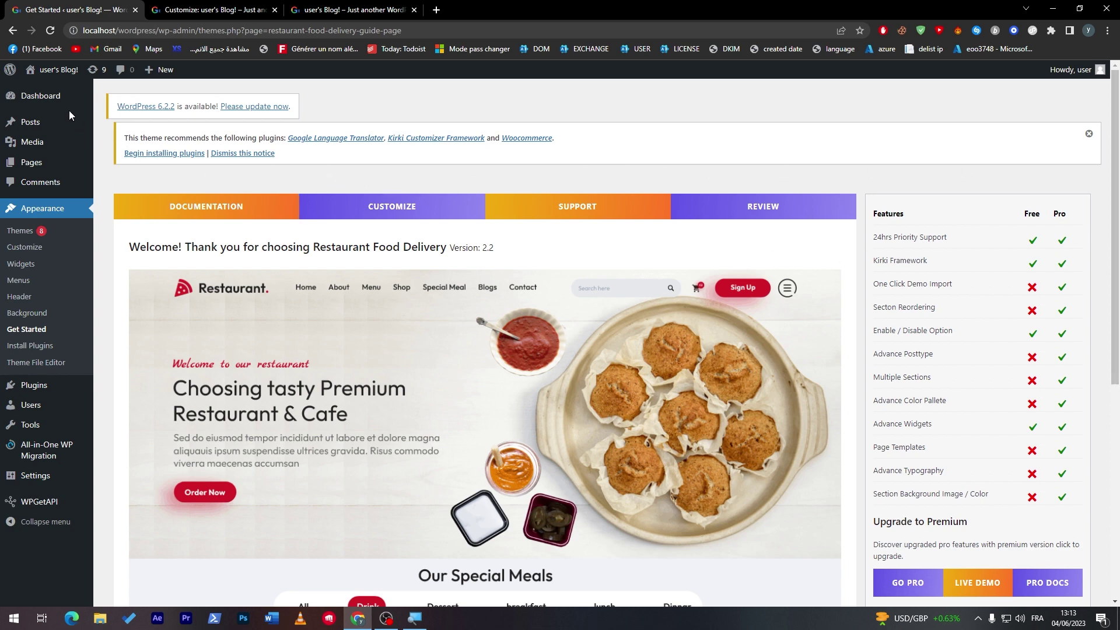
click(63, 97)
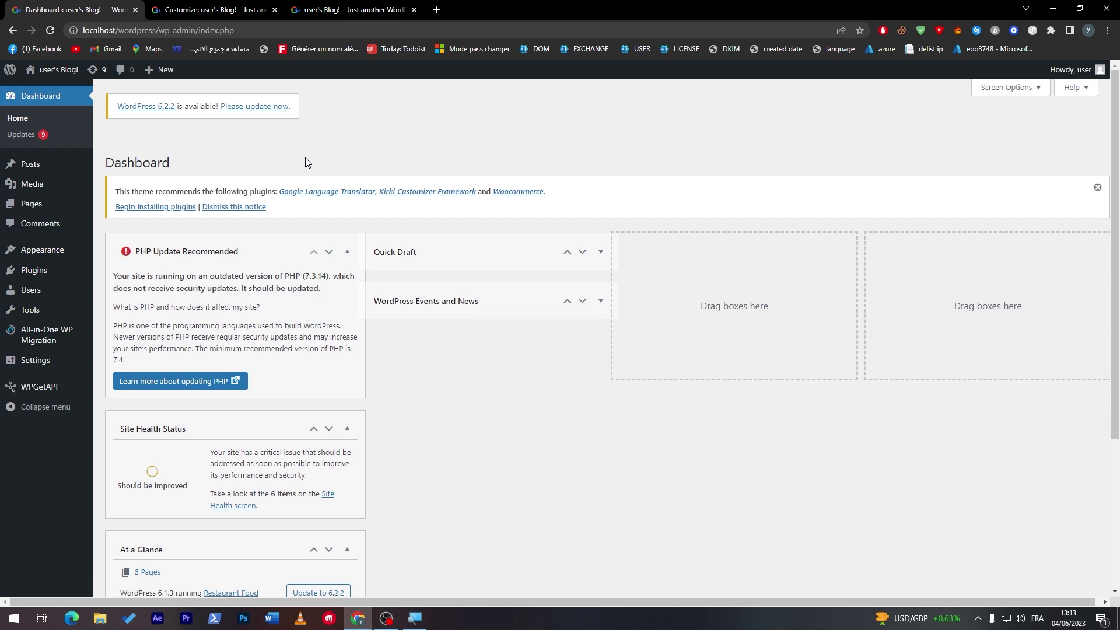
click(255, 4)
click(119, 5)
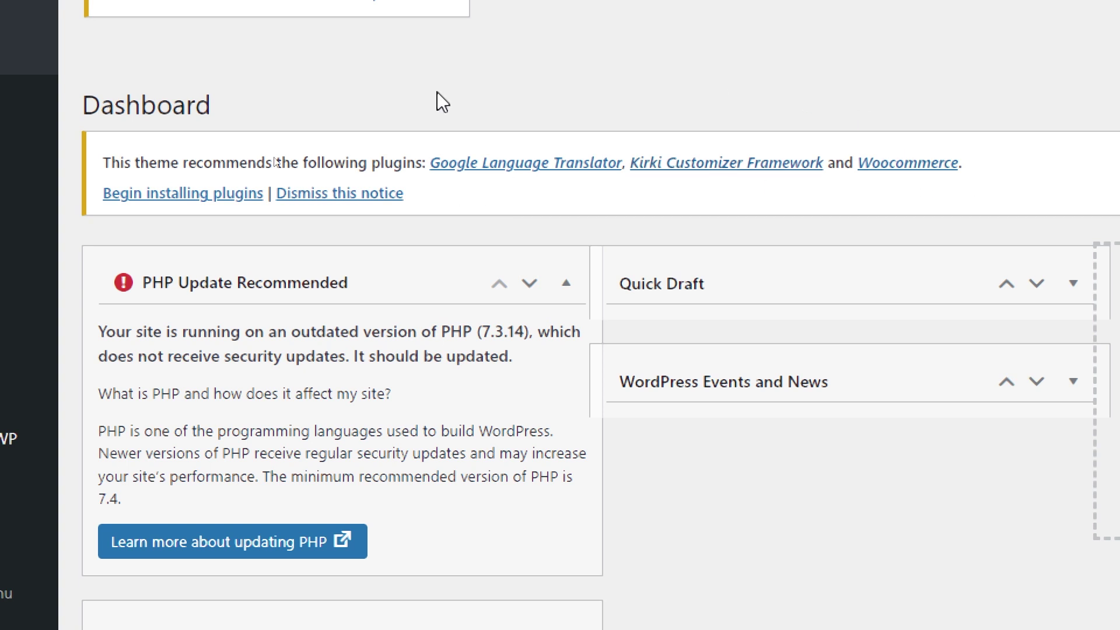
drag(425, 161, 1020, 175)
click(991, 175)
click(201, 196)
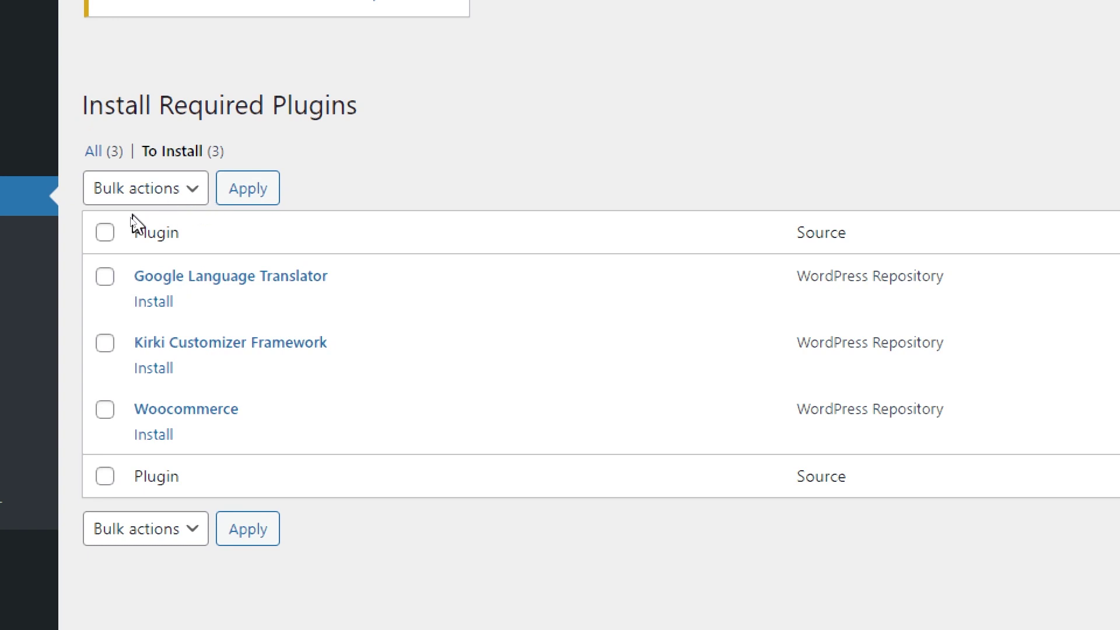
Bulk-install Google Language Translator, Kirki Customizer Framework and Woocommerce from the recommended plugins list
click(106, 233)
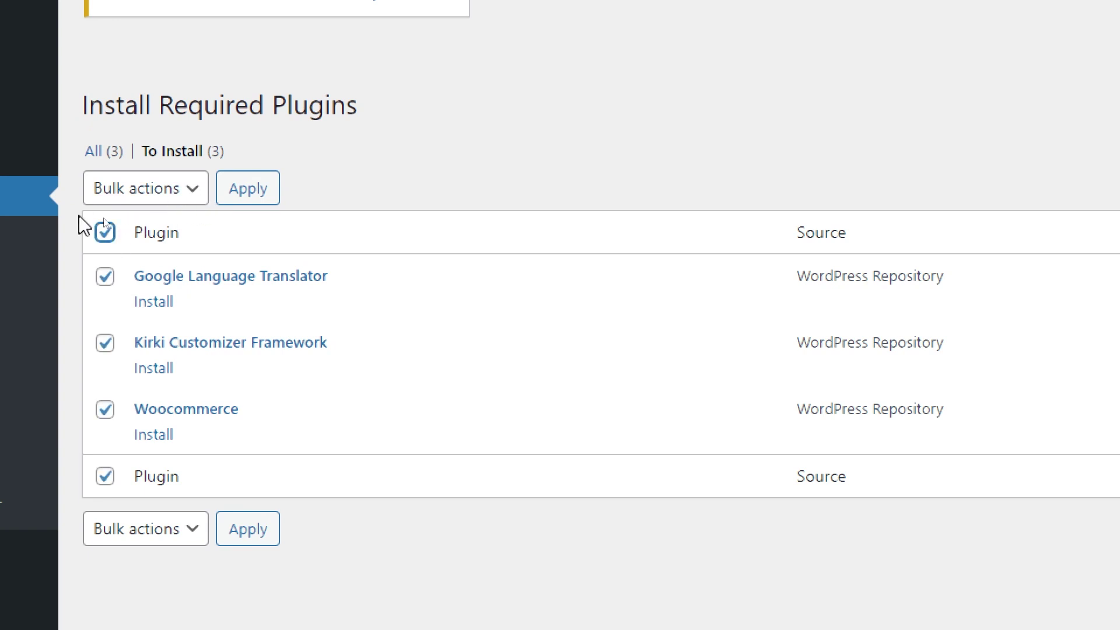
click(194, 196)
click(105, 243)
click(265, 197)
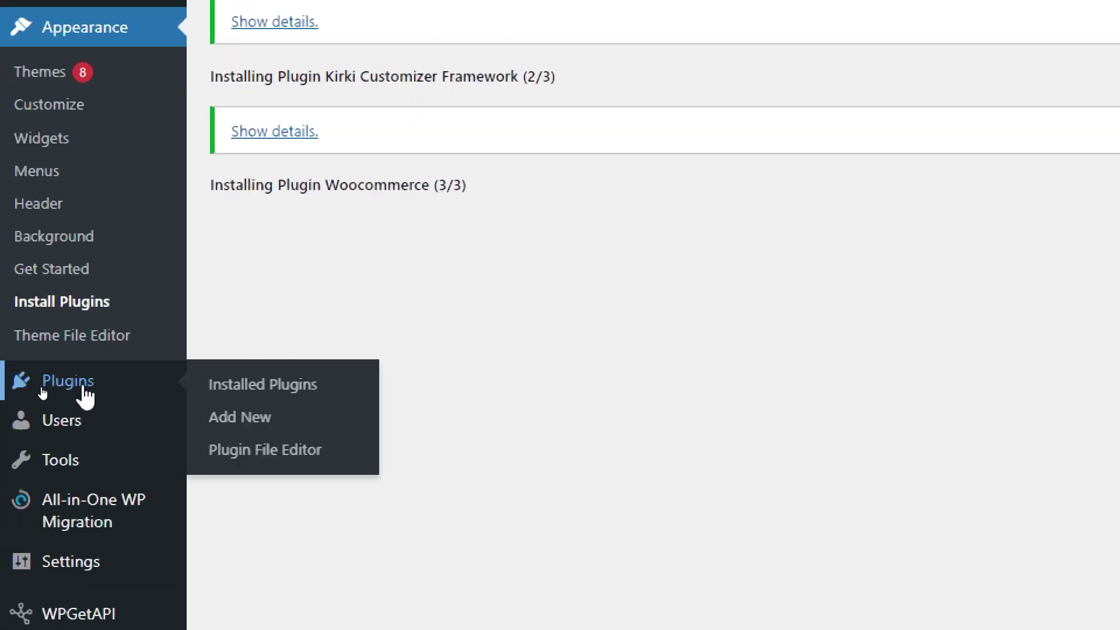
click(82, 386)
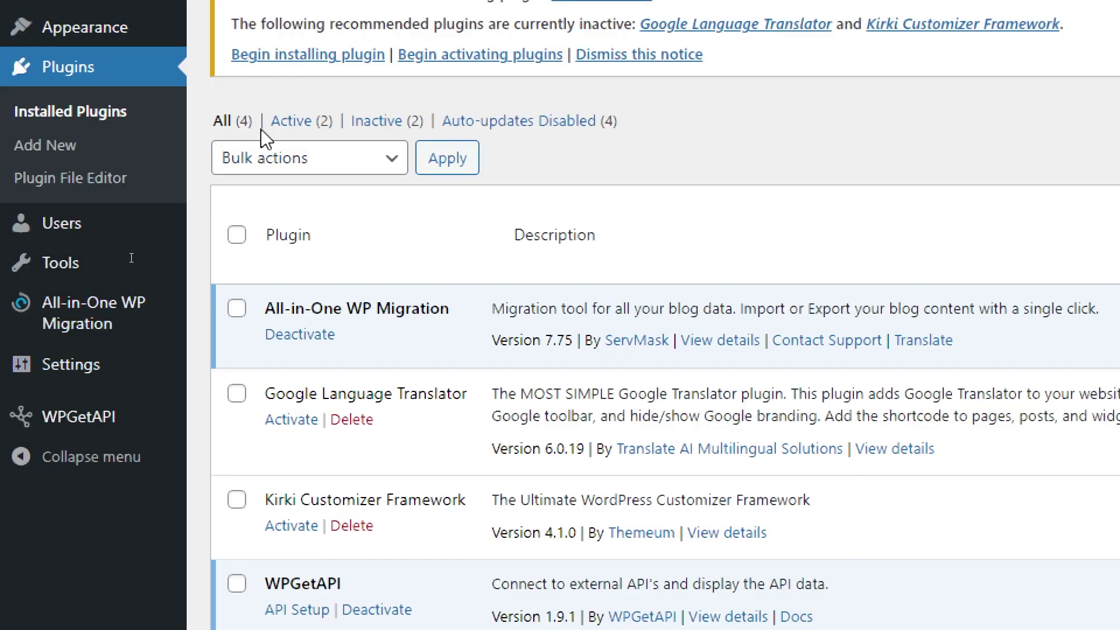
Bulk-deactivate the All-in-One WP Migration and WPGetAPI plugins from the Active filter
click(302, 121)
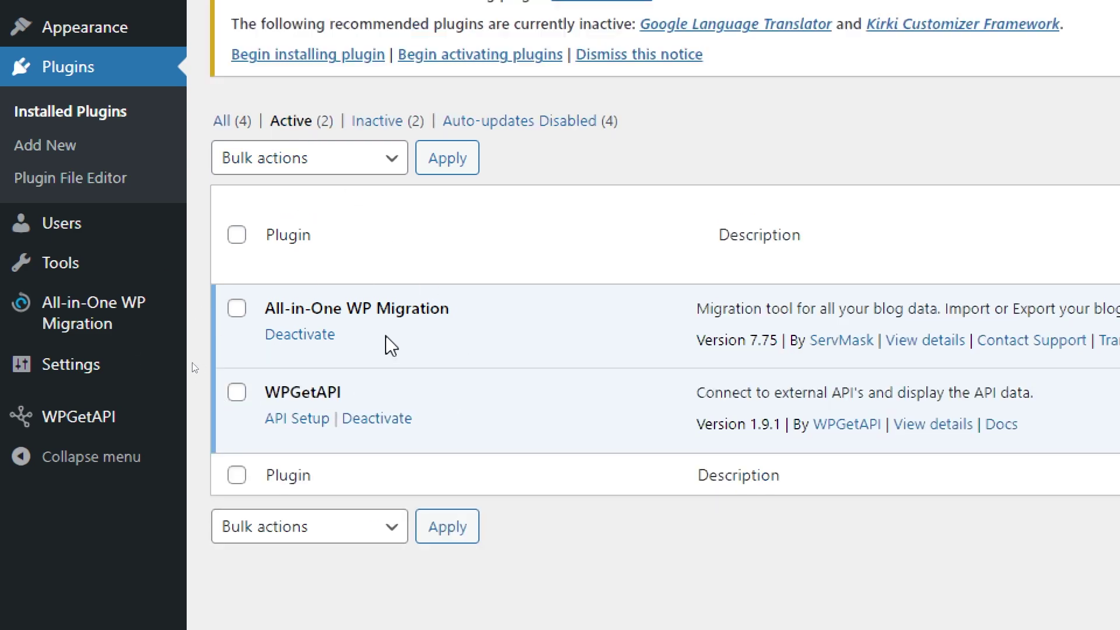
drag(362, 308, 452, 308)
click(452, 308)
drag(320, 392, 274, 392)
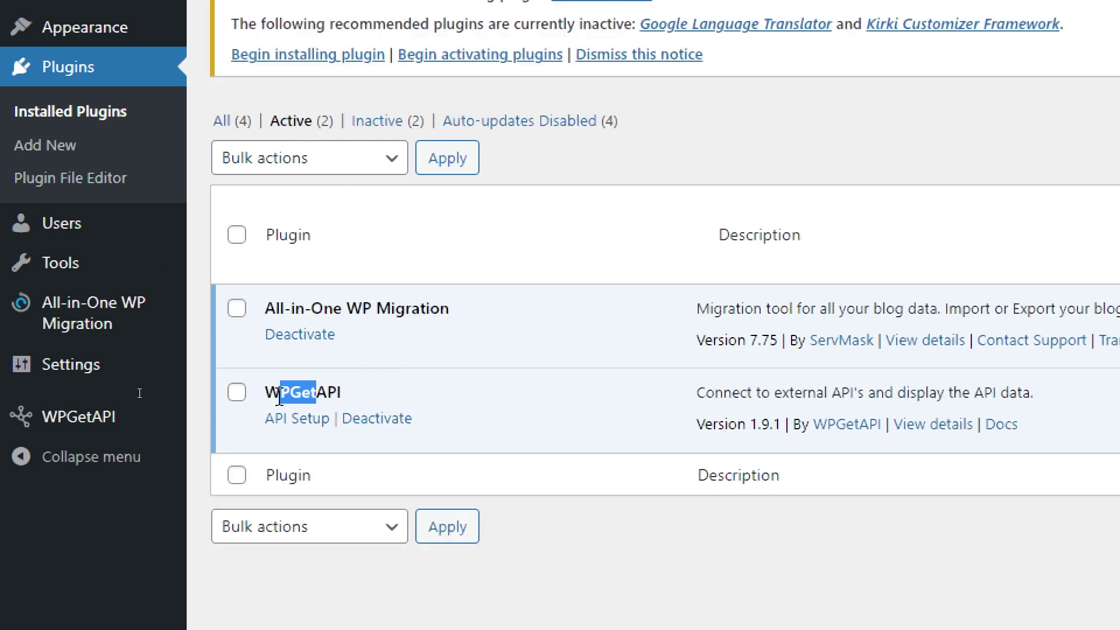
double_click(303, 392)
click(237, 308)
click(237, 392)
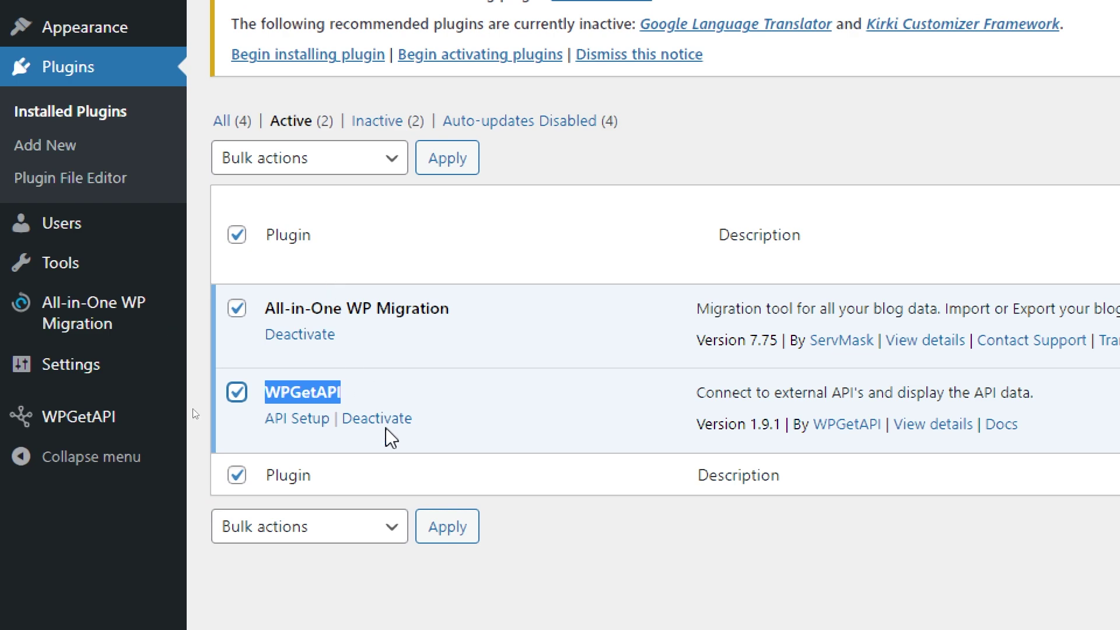
click(330, 157)
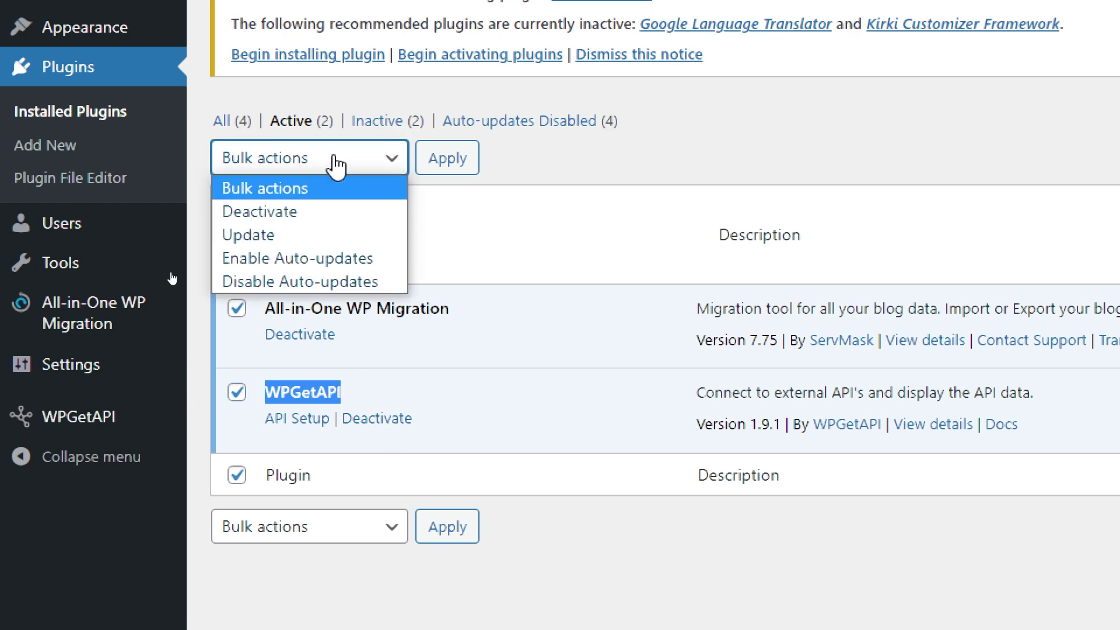
click(291, 213)
click(461, 167)
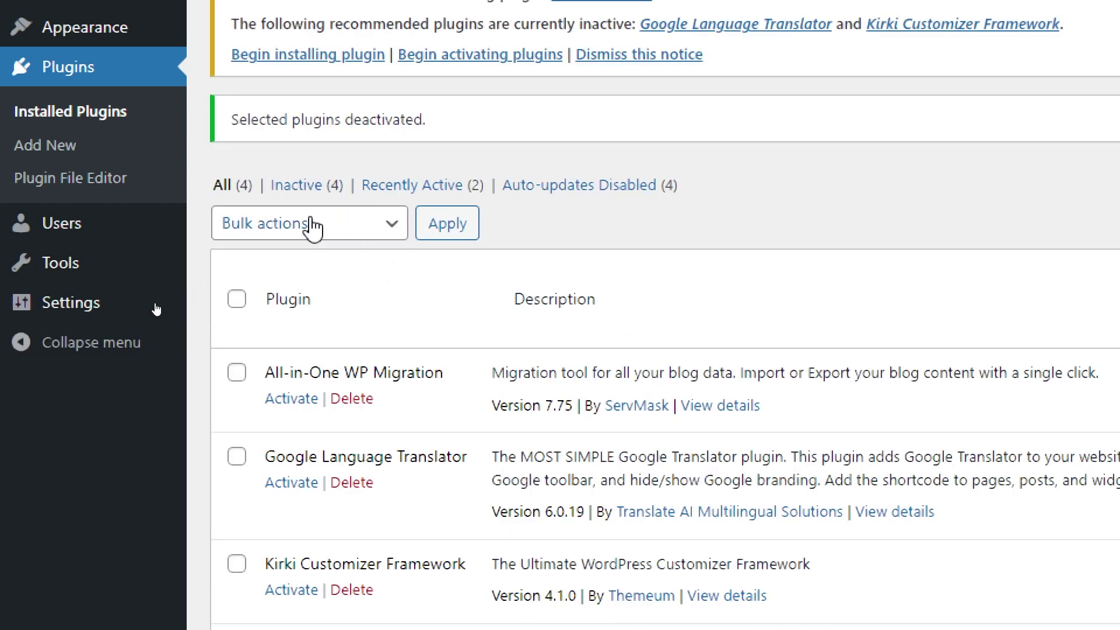
Delete the inactive WPGetAPI plugin and show the full plugin list
click(301, 185)
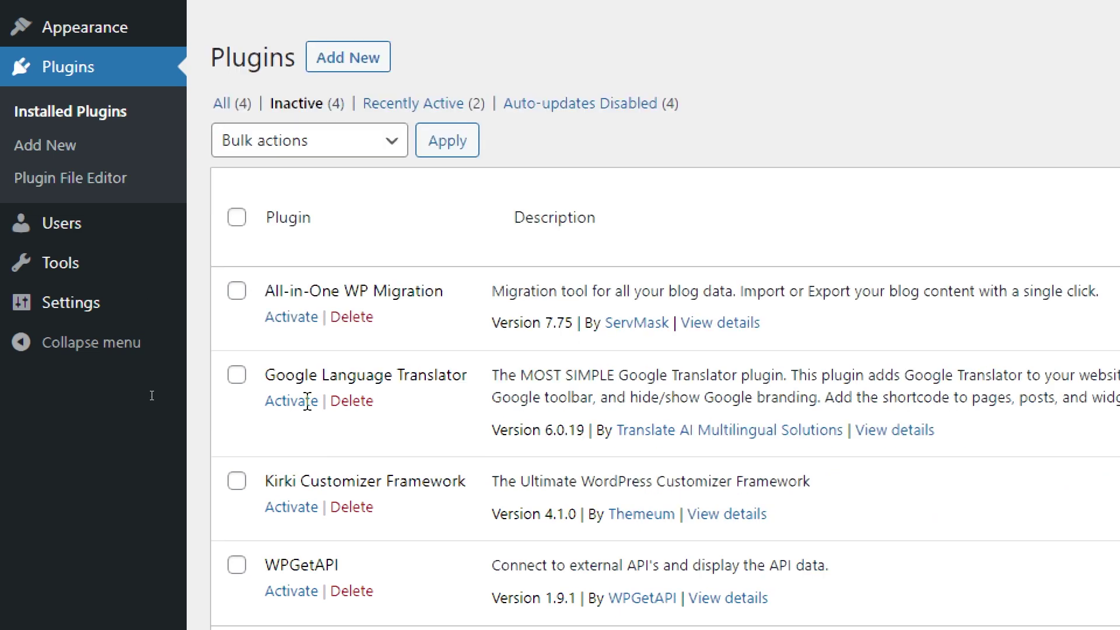
click(237, 582)
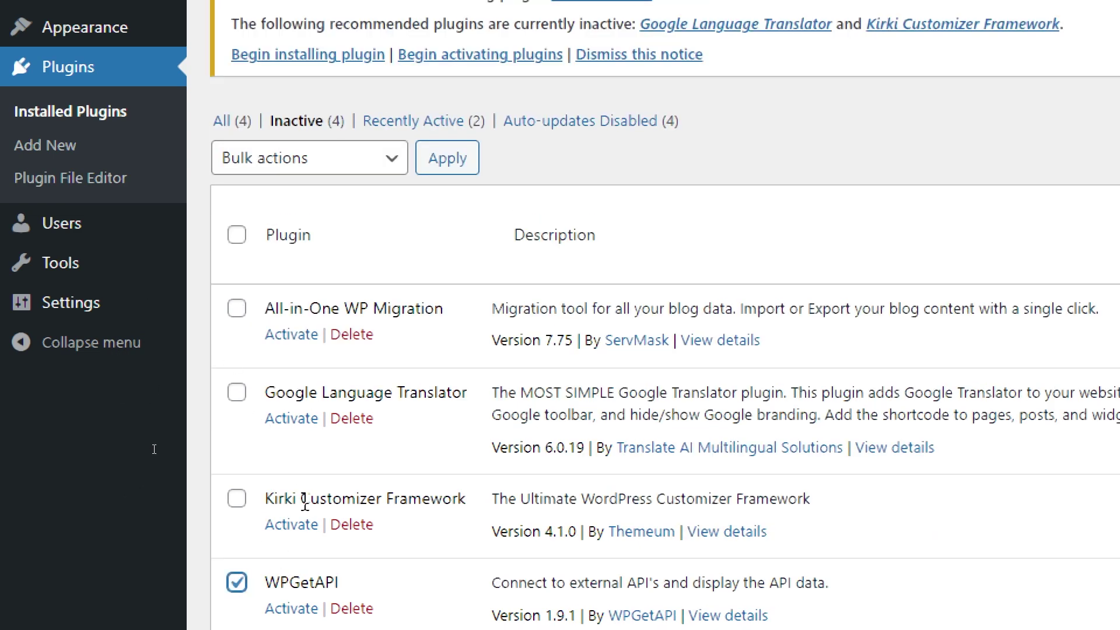
scroll(350, 595, down, 1)
click(351, 602)
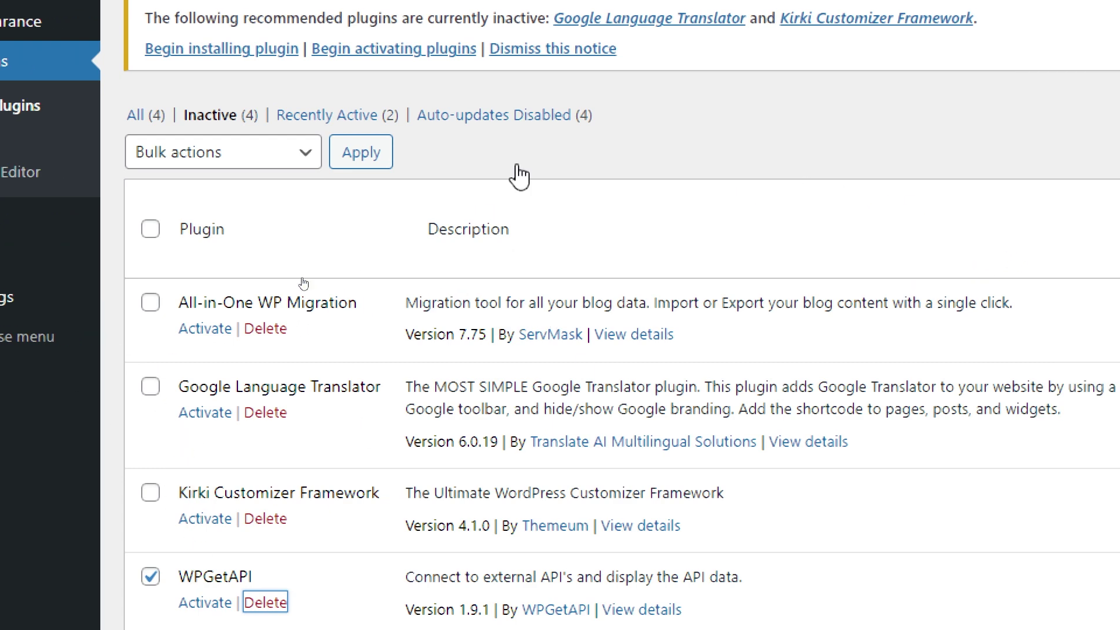
scroll(525, 426, down, 3)
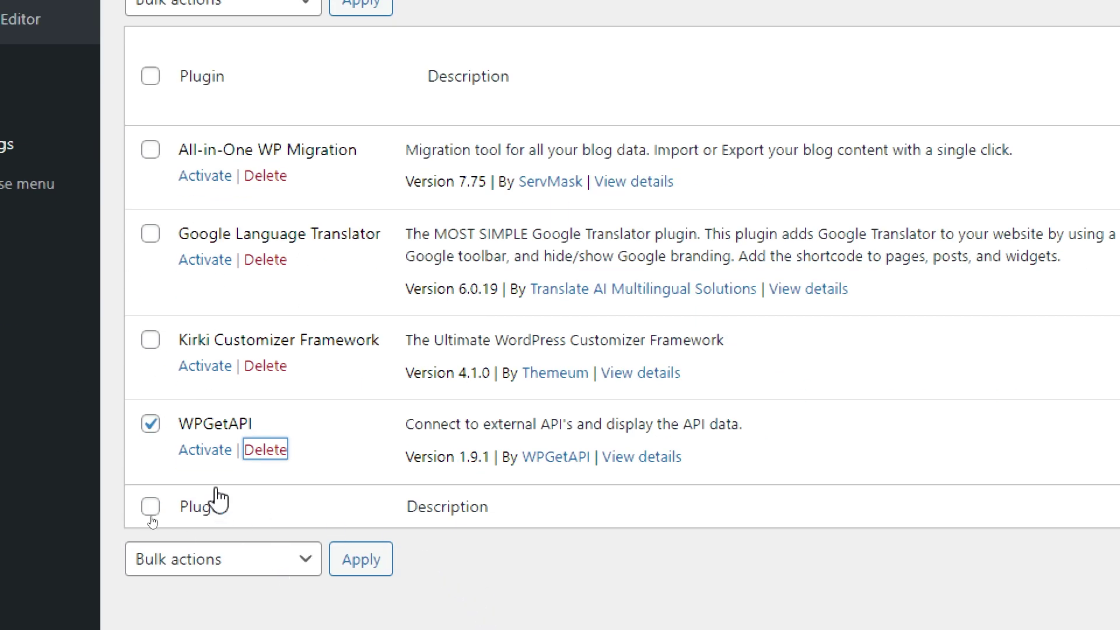
click(263, 450)
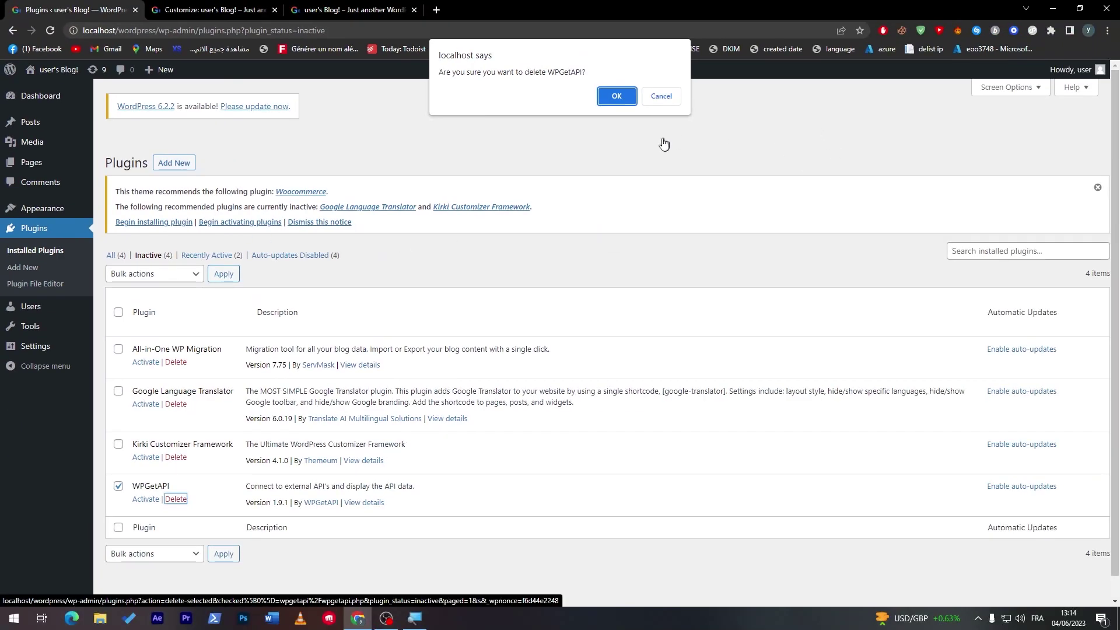
click(614, 95)
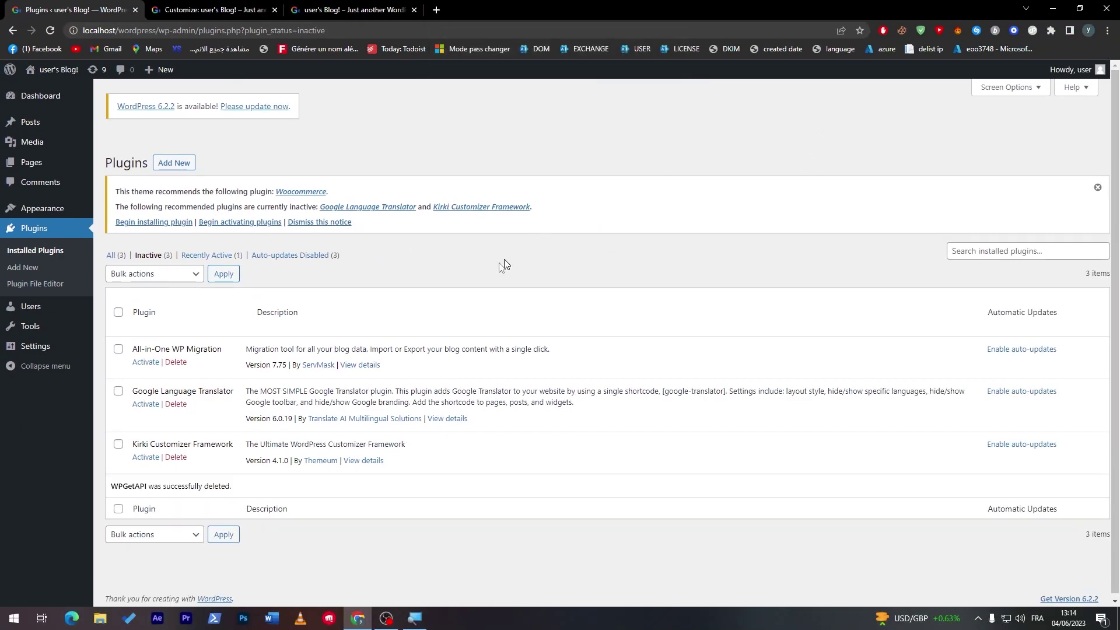
click(116, 256)
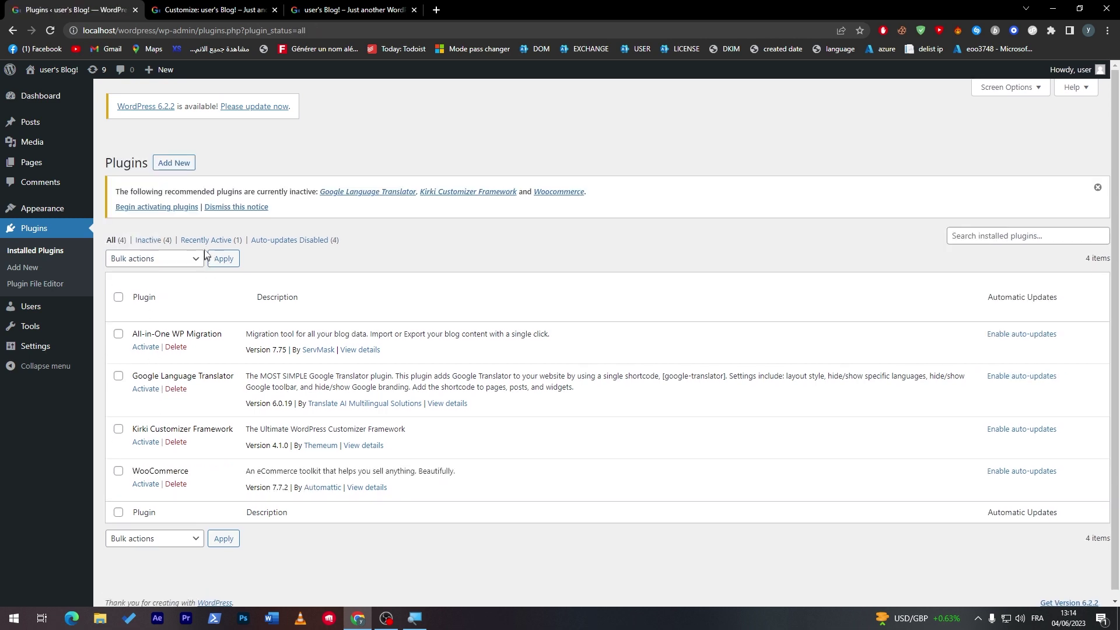
Bulk-activate Google Language Translator, Kirki Customizer Framework and WooCommerce, then return to the Customizer
click(207, 240)
click(113, 241)
click(119, 428)
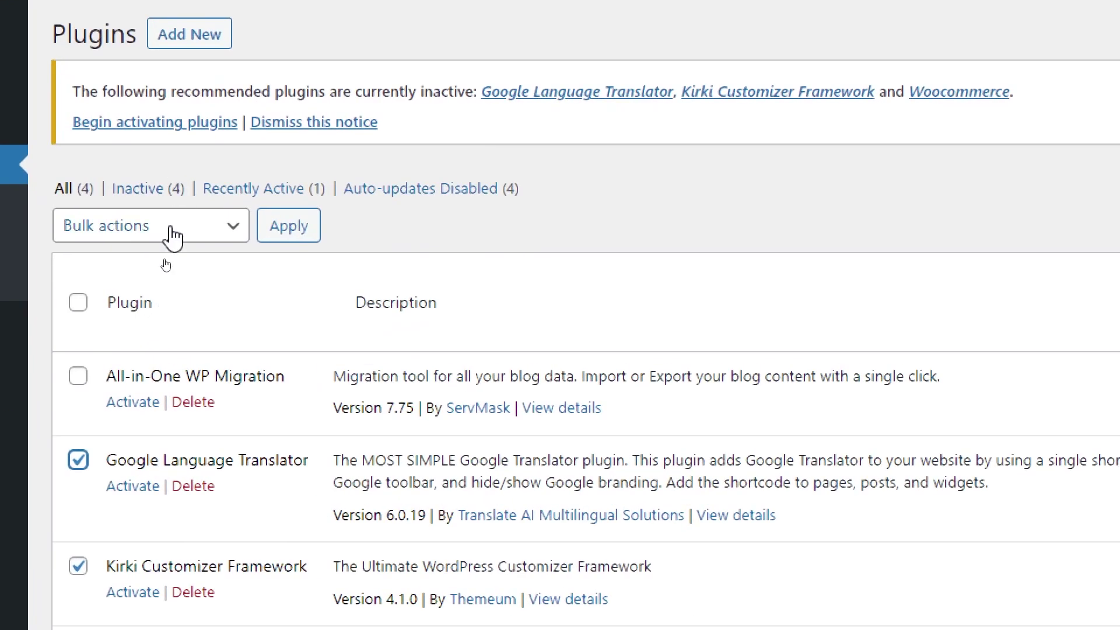
click(165, 263)
click(133, 280)
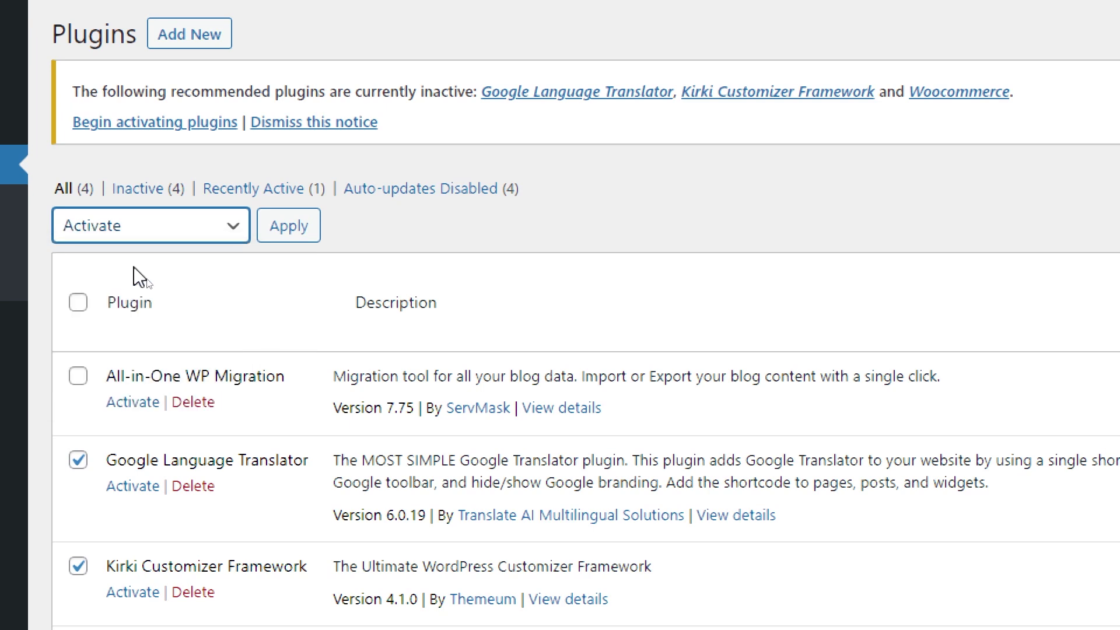
click(294, 227)
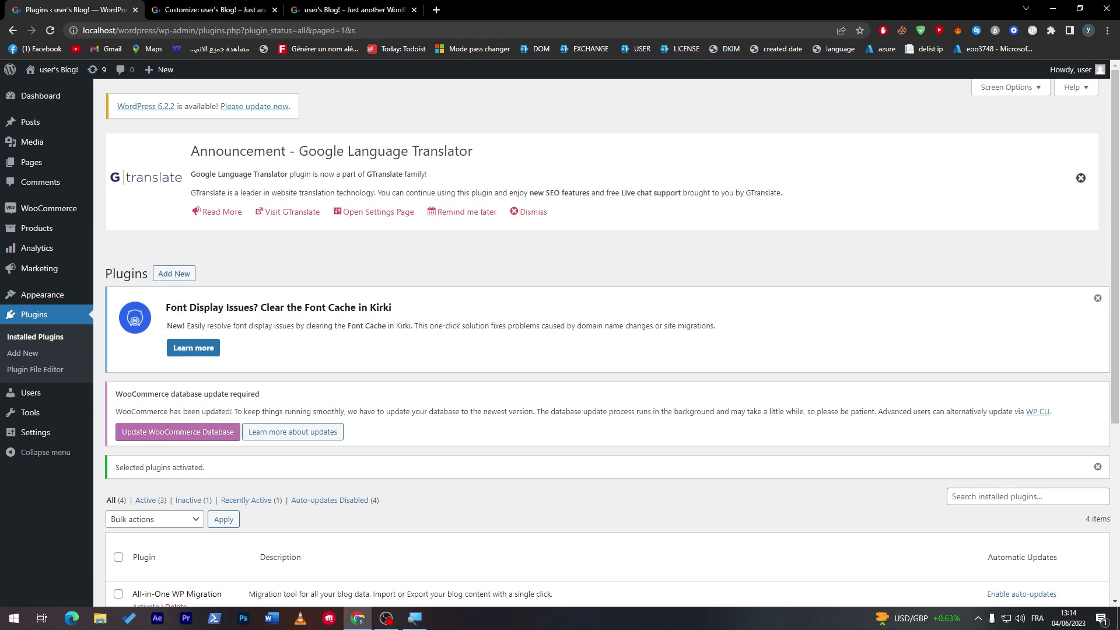
click(227, 15)
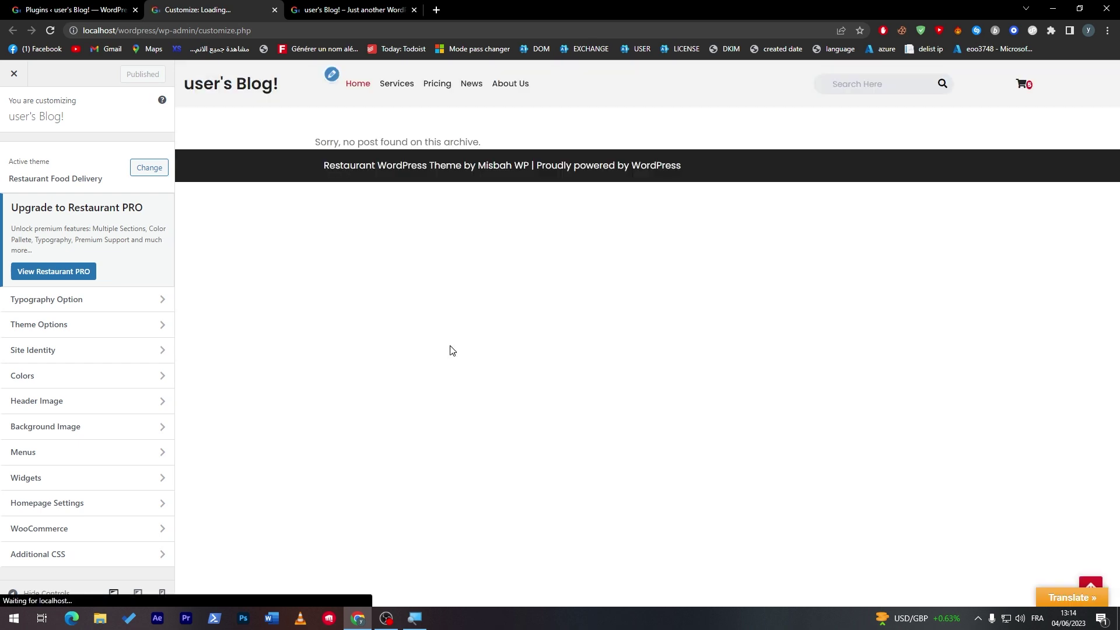
Try the preview's search field, switch between Customizer, live site and Plugins tabs, then open All Posts
click(902, 90)
click(1025, 87)
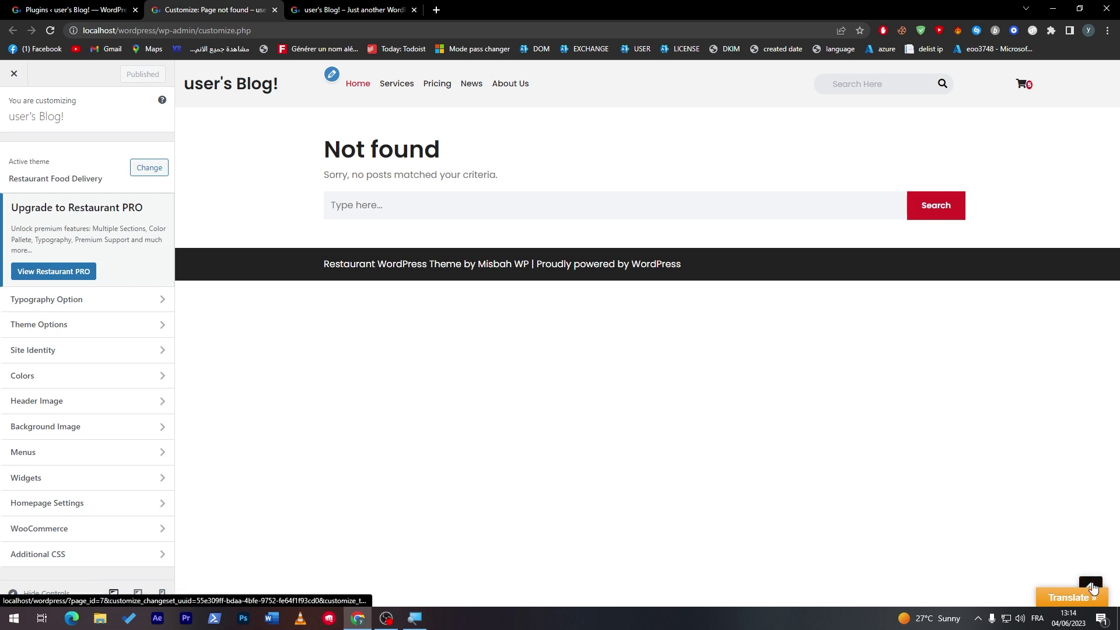
click(88, 12)
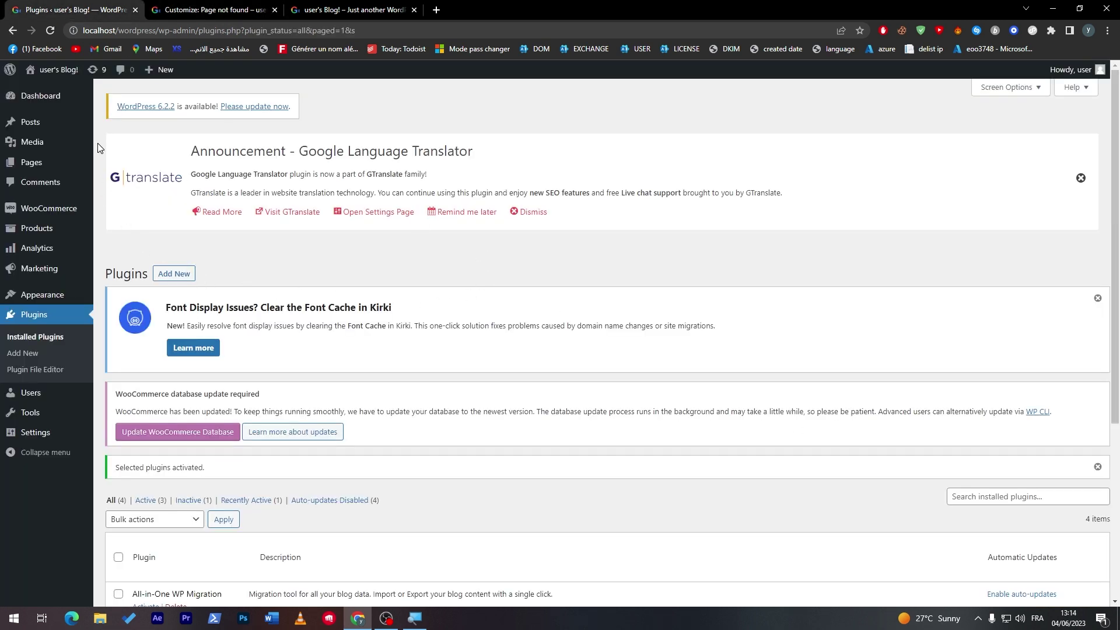
click(213, 10)
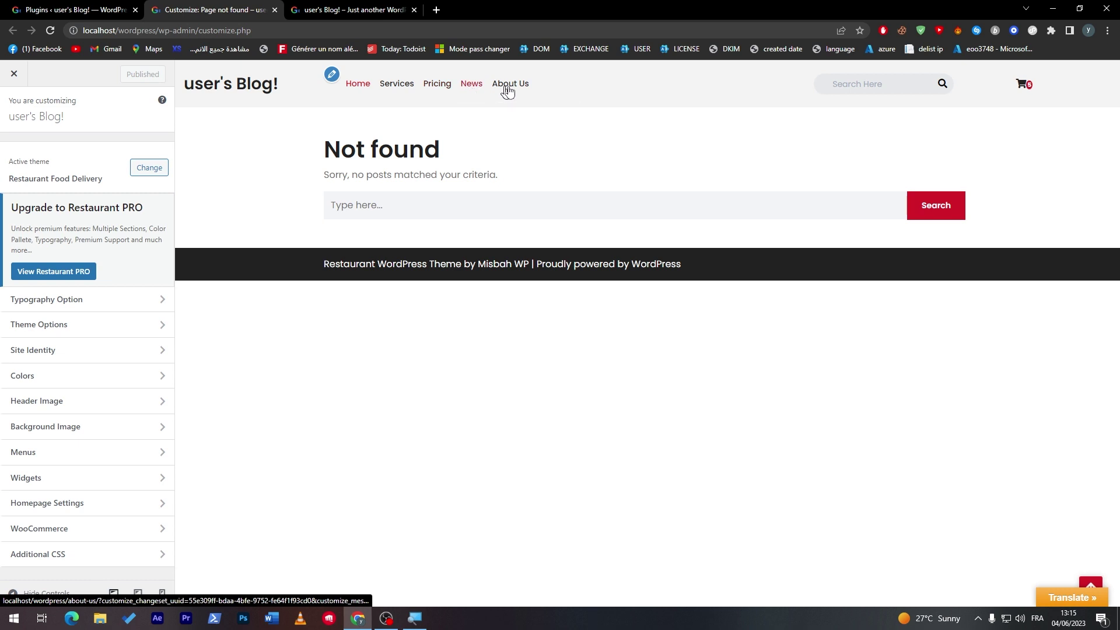
click(397, 14)
click(203, 8)
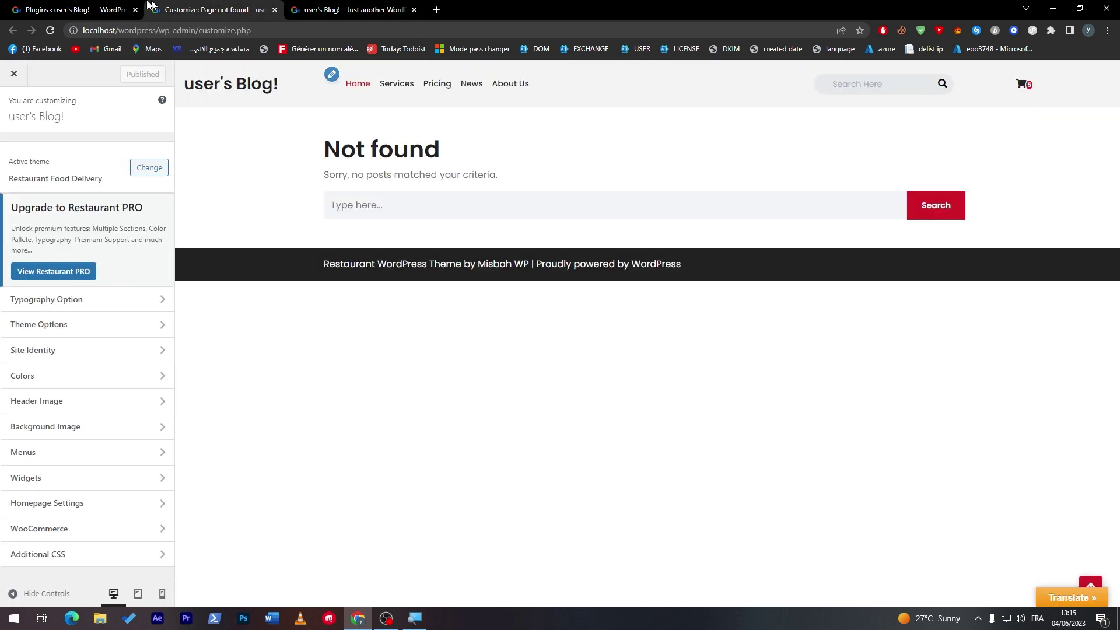
click(95, 6)
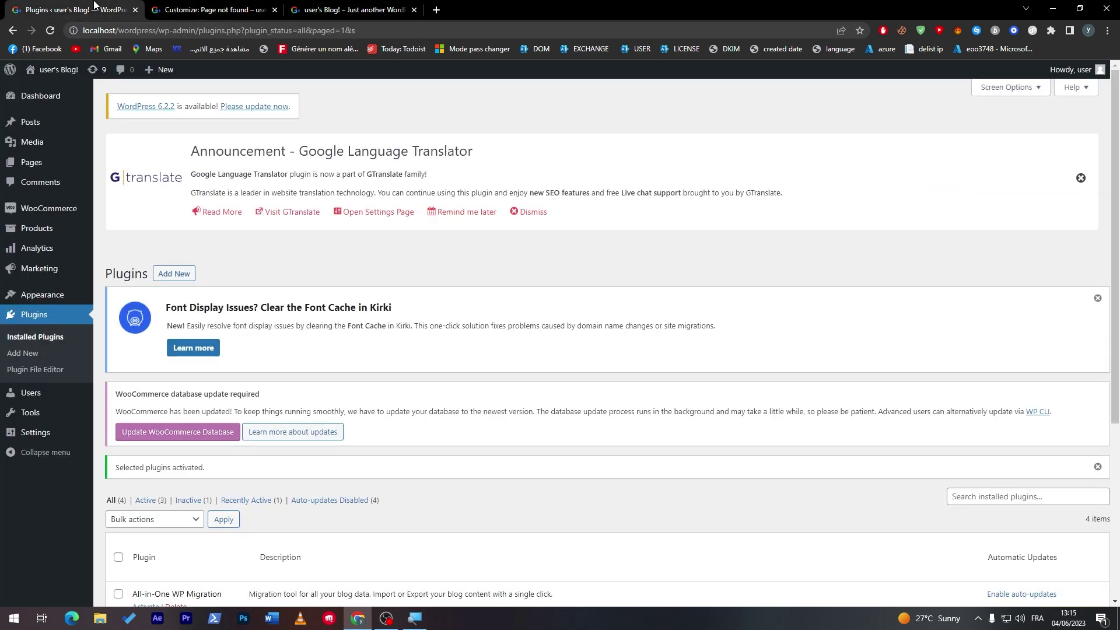
click(36, 126)
Bulk-move the News, Pricing and Sport pages to the Trash from All Pages
click(26, 235)
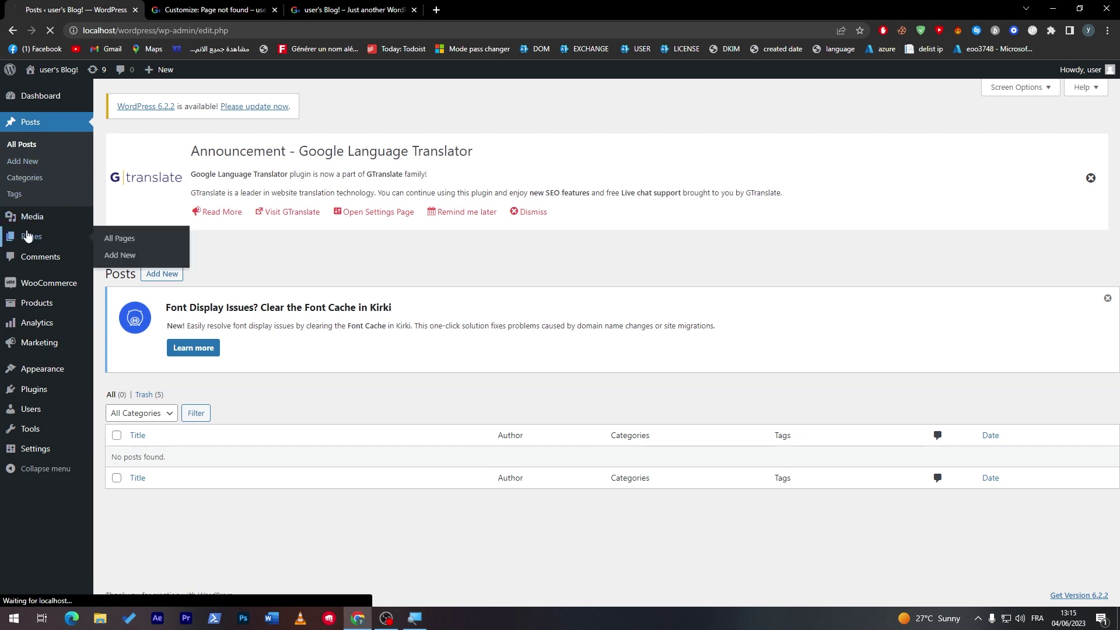
scroll(231, 350, down, 3)
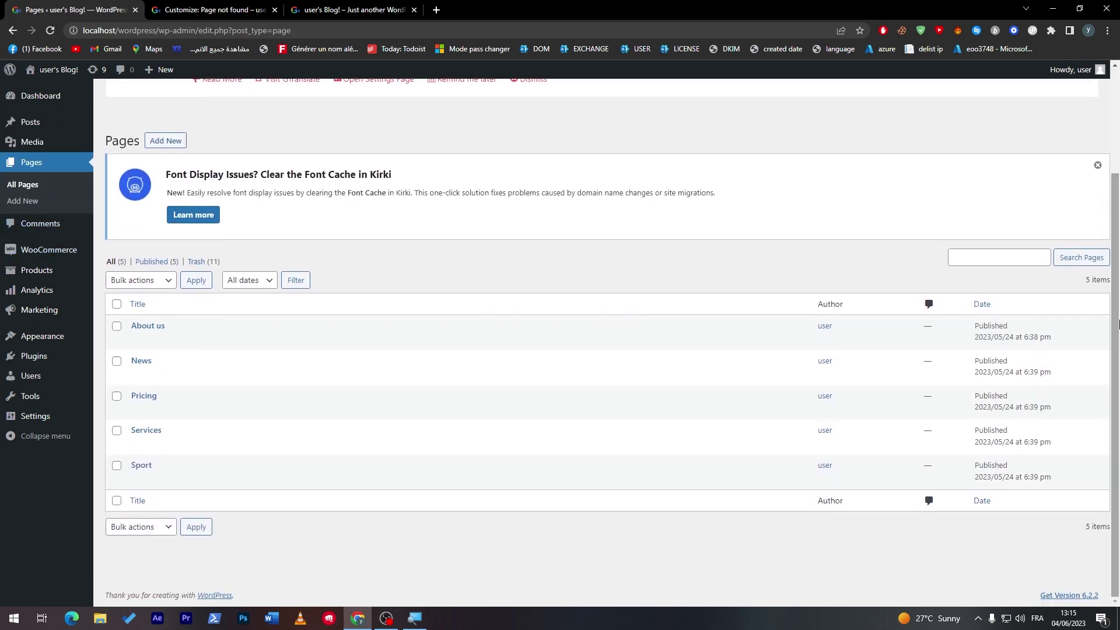
click(199, 7)
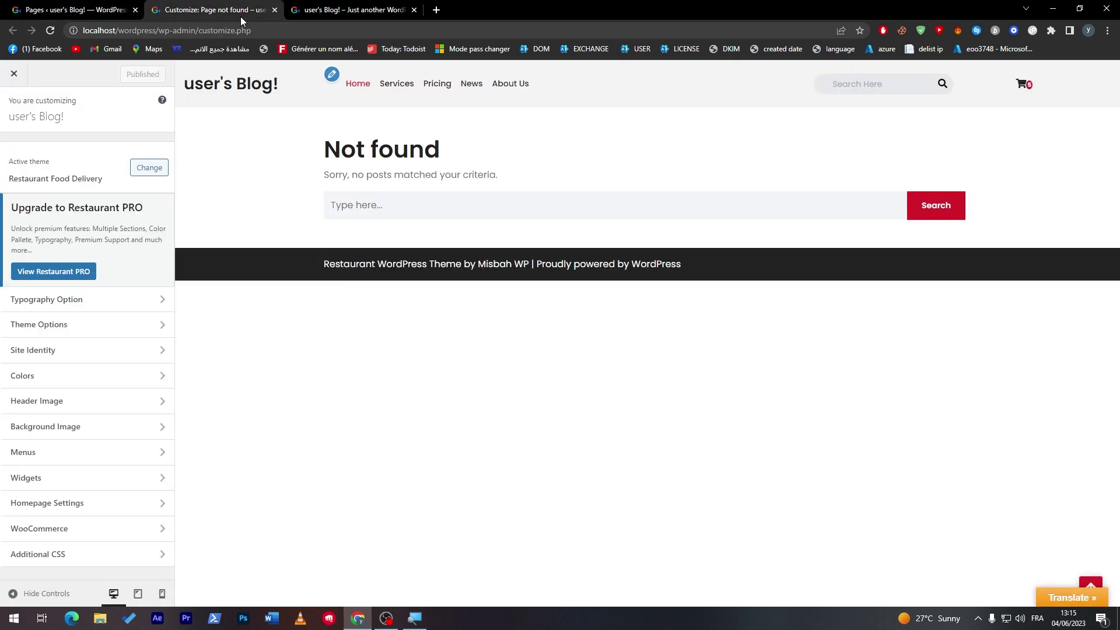
click(121, 11)
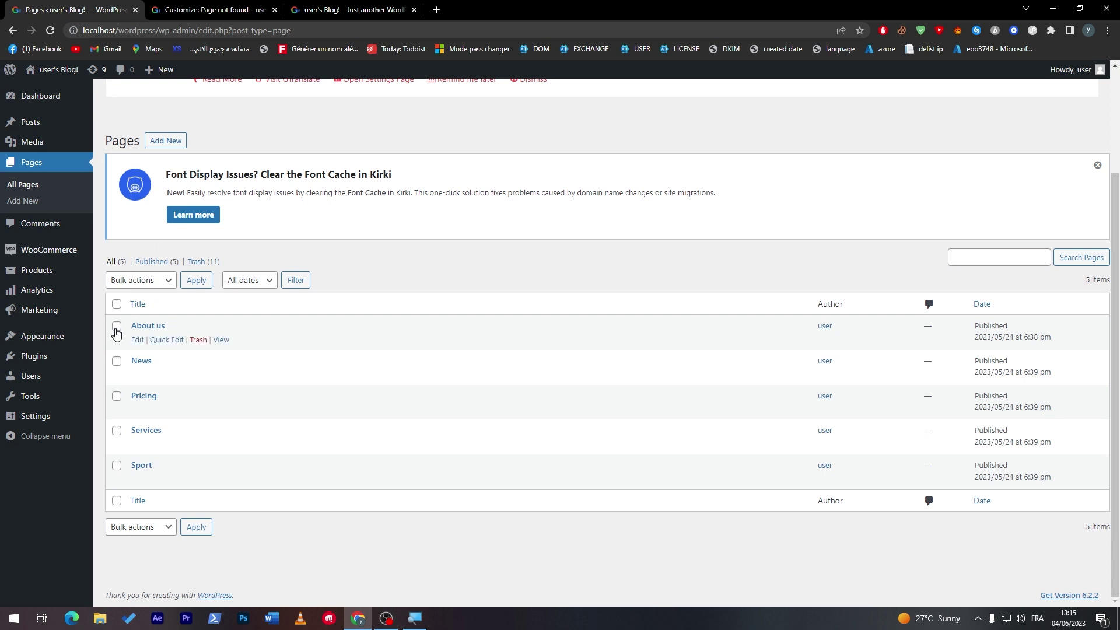
click(116, 466)
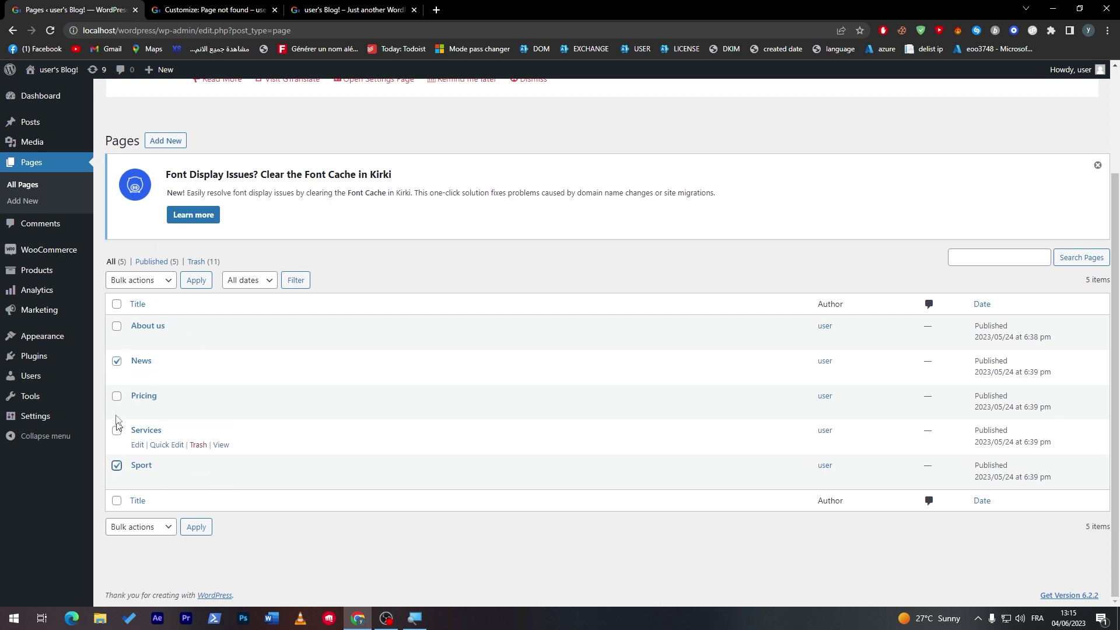
click(116, 396)
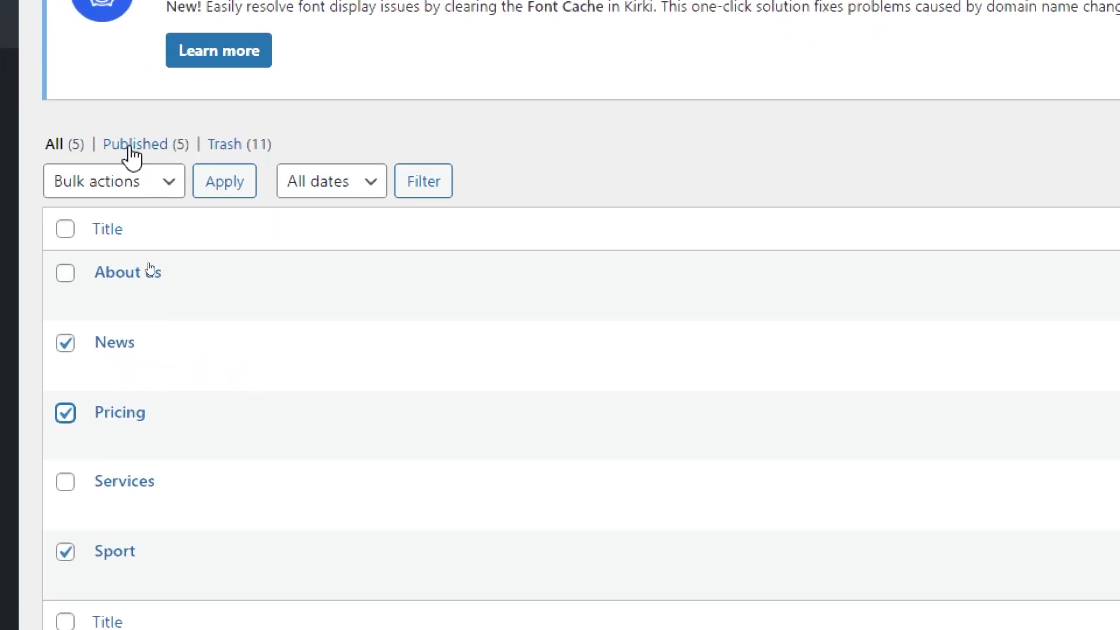
click(158, 280)
click(134, 259)
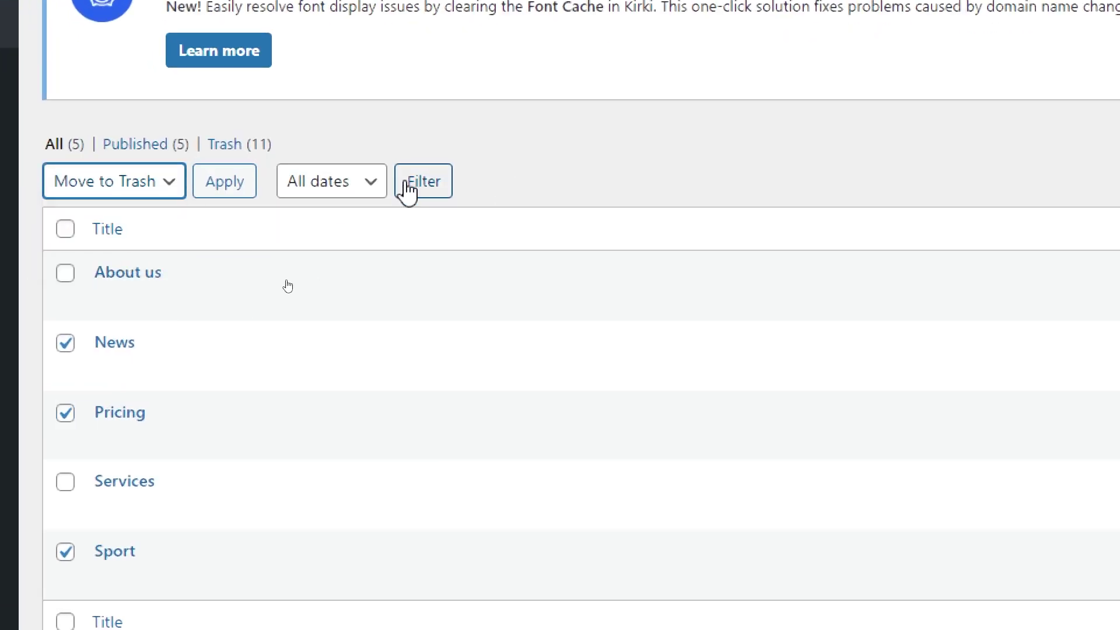
click(224, 182)
Trash the Services page from its row actions, leaving only About us
scroll(353, 350, down, 3)
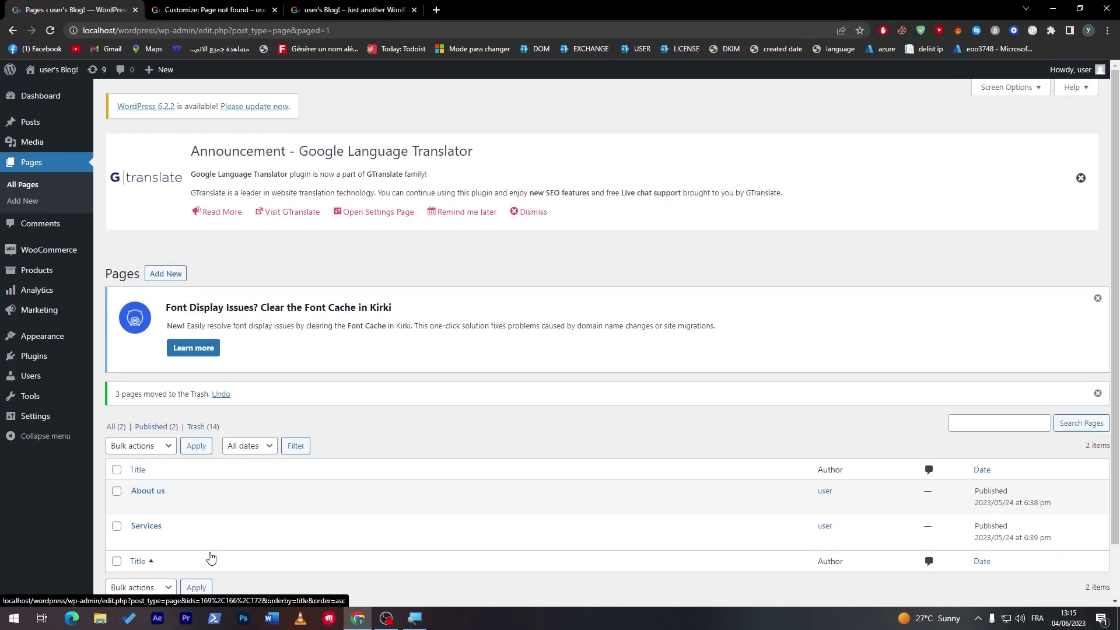
click(117, 526)
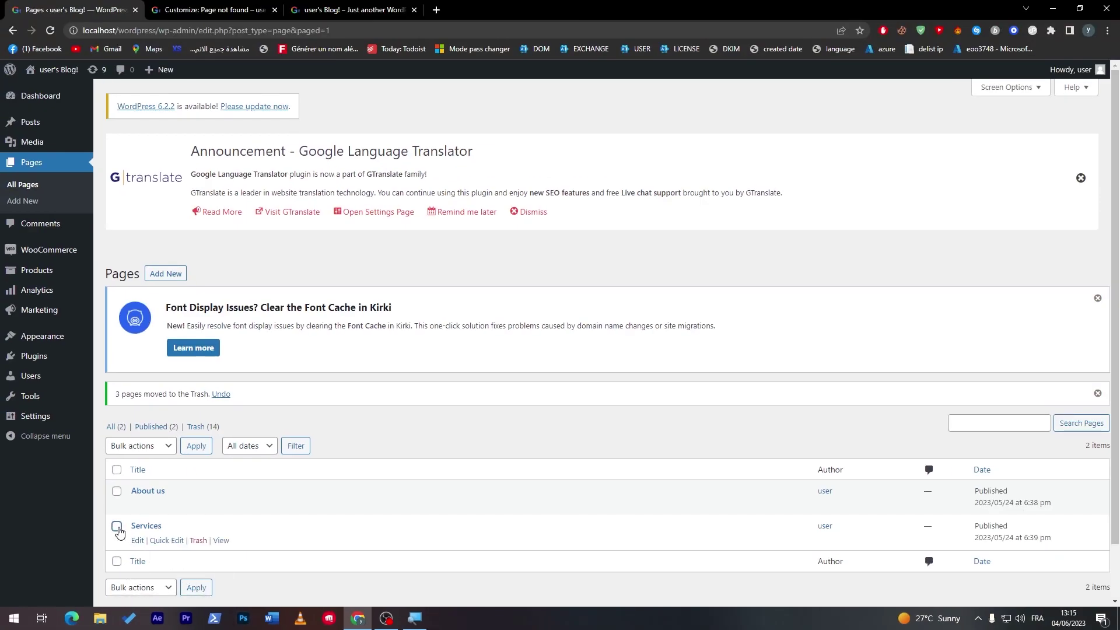
click(198, 540)
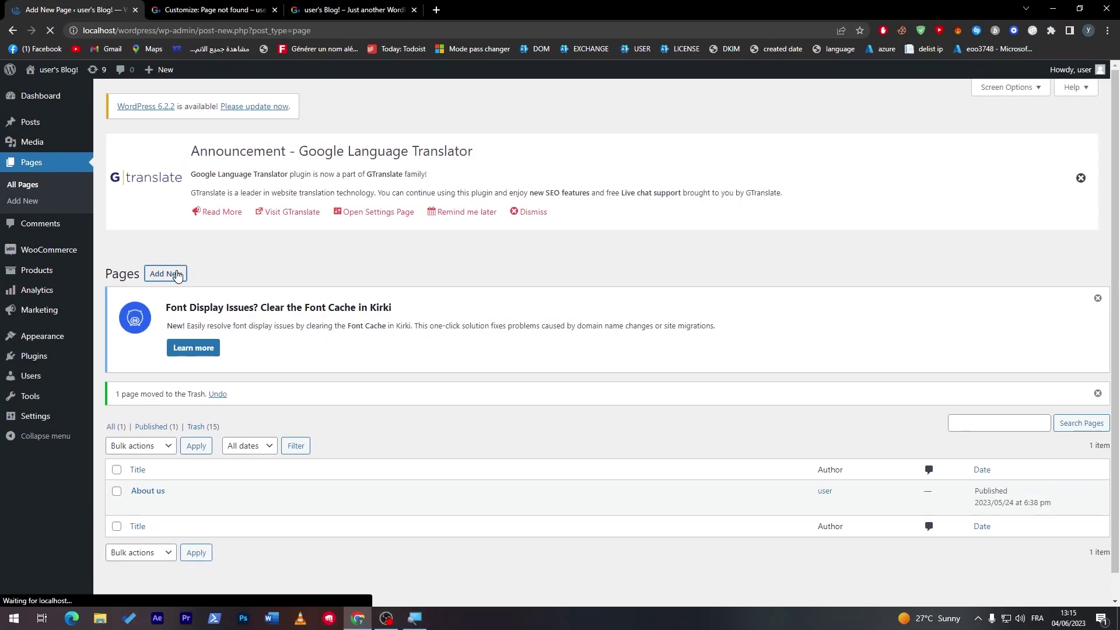
Create a new page titled 'Menu'
click(191, 295)
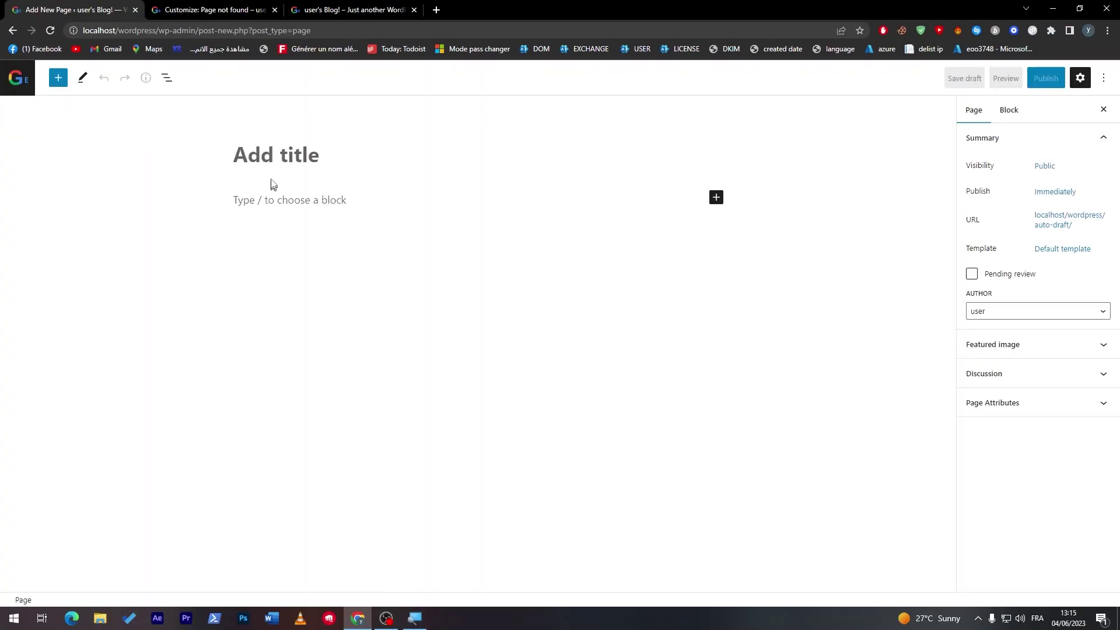
click(290, 200)
text(M)
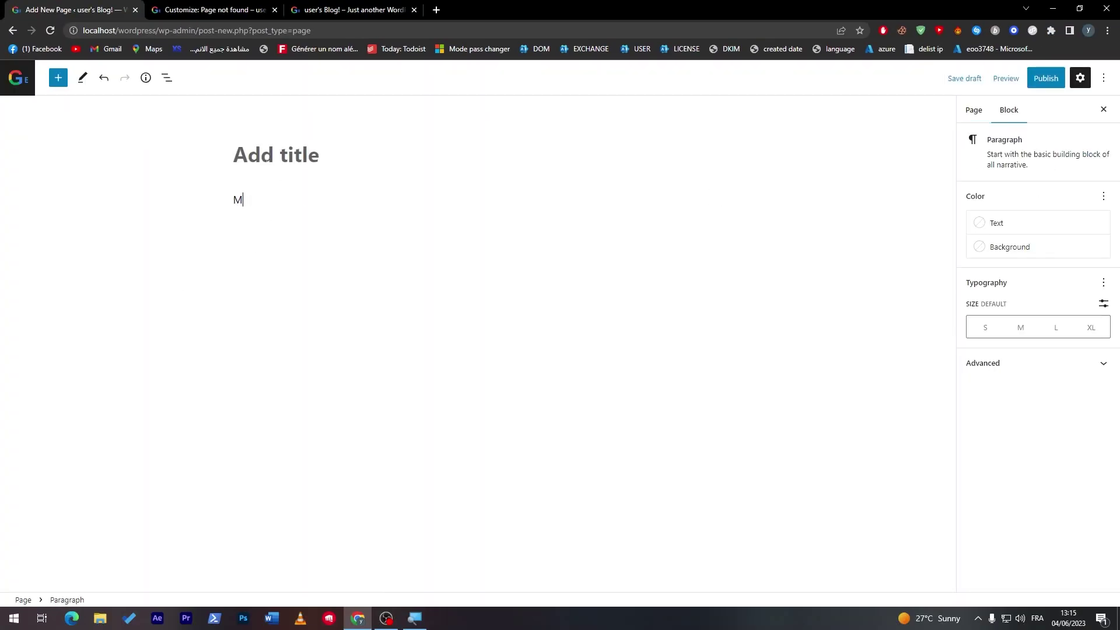
key(BackSpace)
key(BackSpace)
text(Menu)
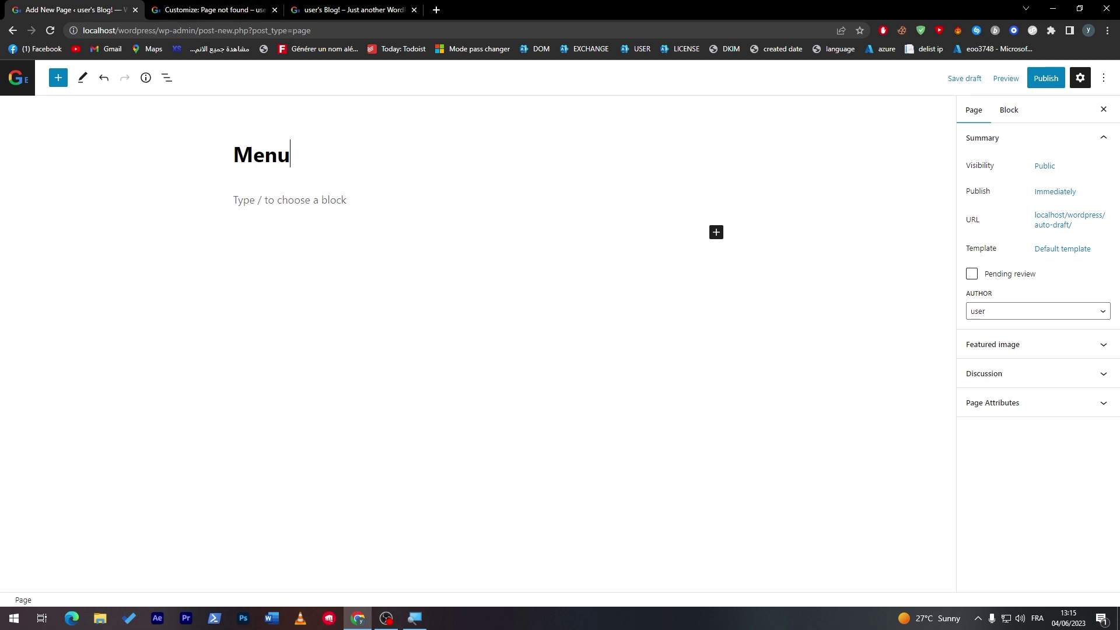
Add a Gallery block and an Image block to the Menu page body
click(320, 231)
click(716, 197)
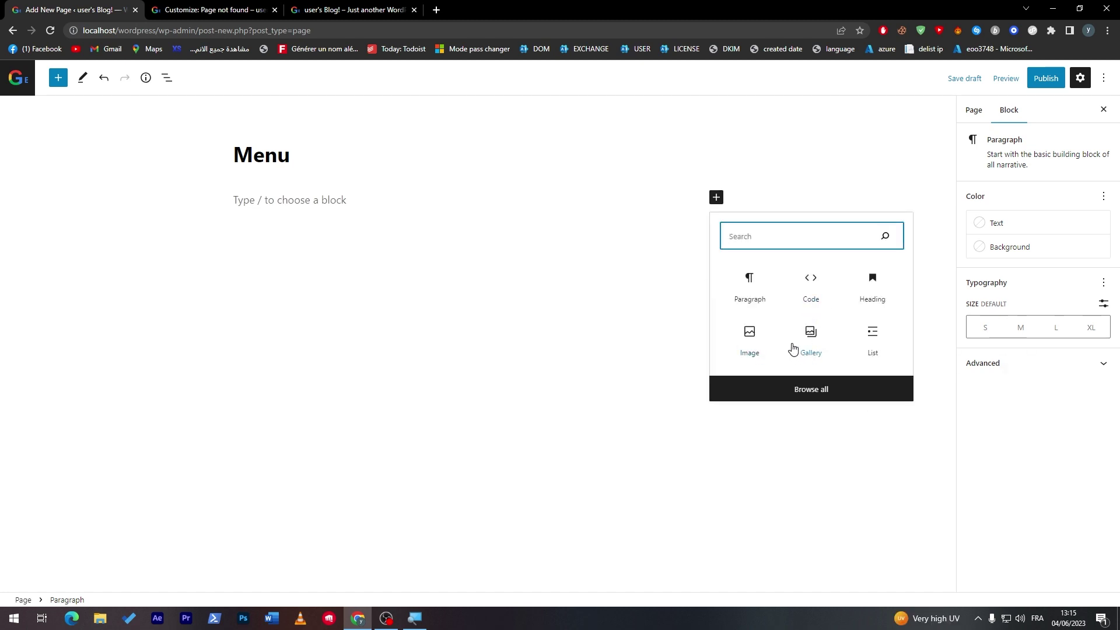
click(810, 339)
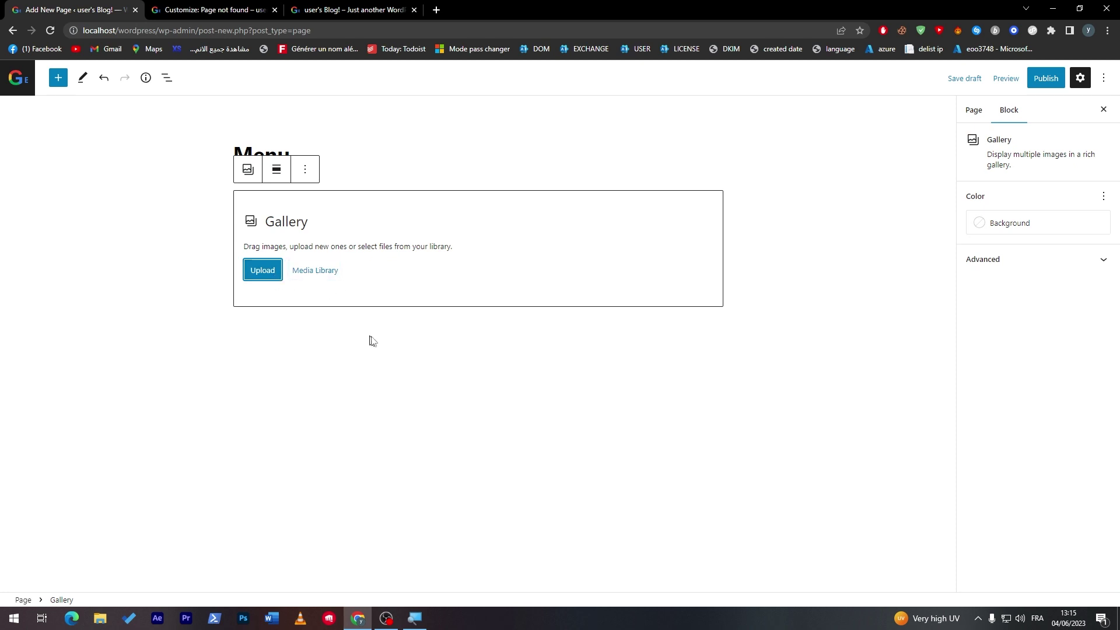
key(Escape)
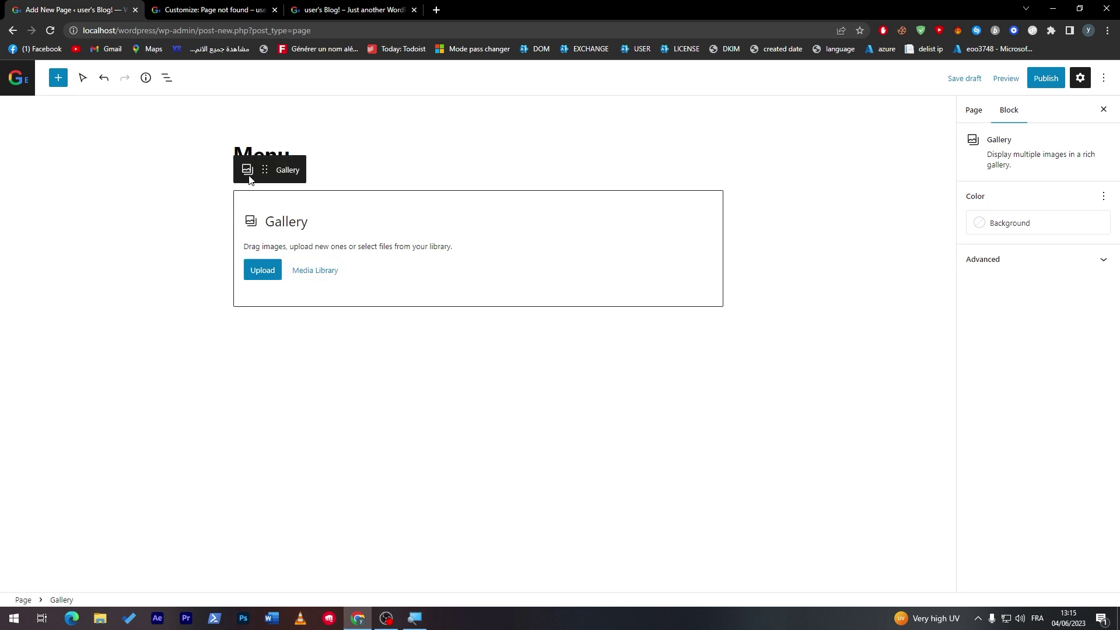
key(Escape)
click(717, 330)
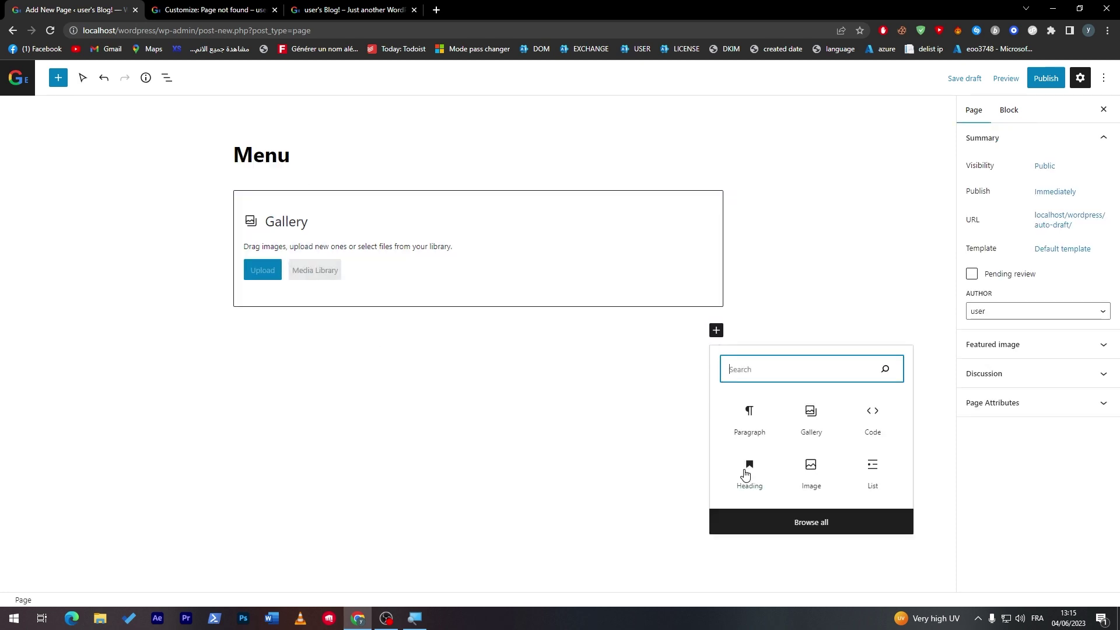
click(830, 478)
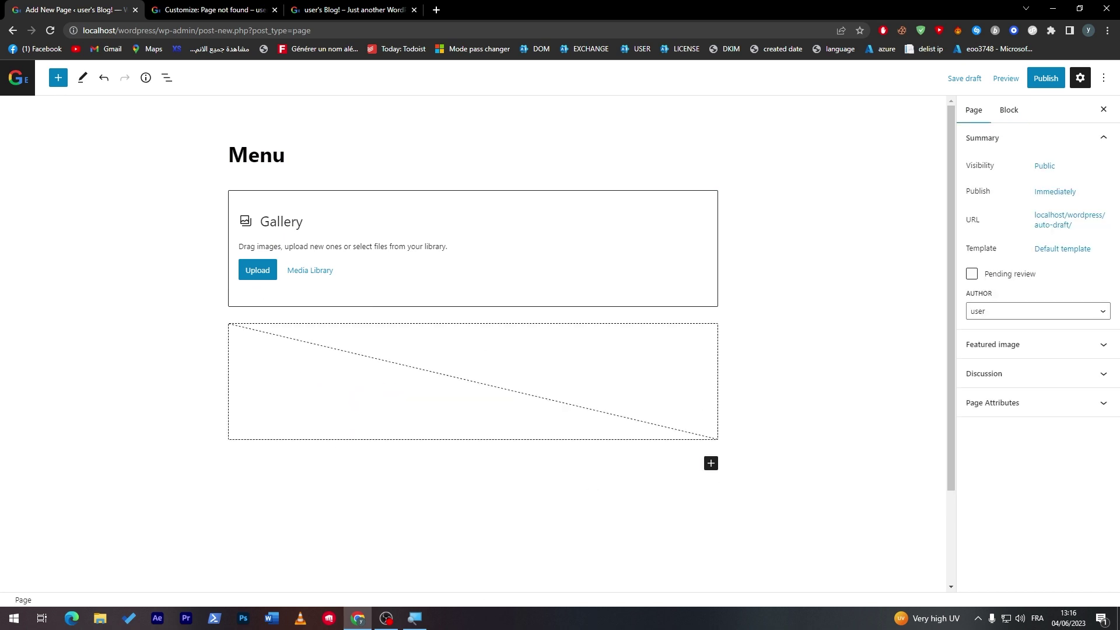
click(711, 464)
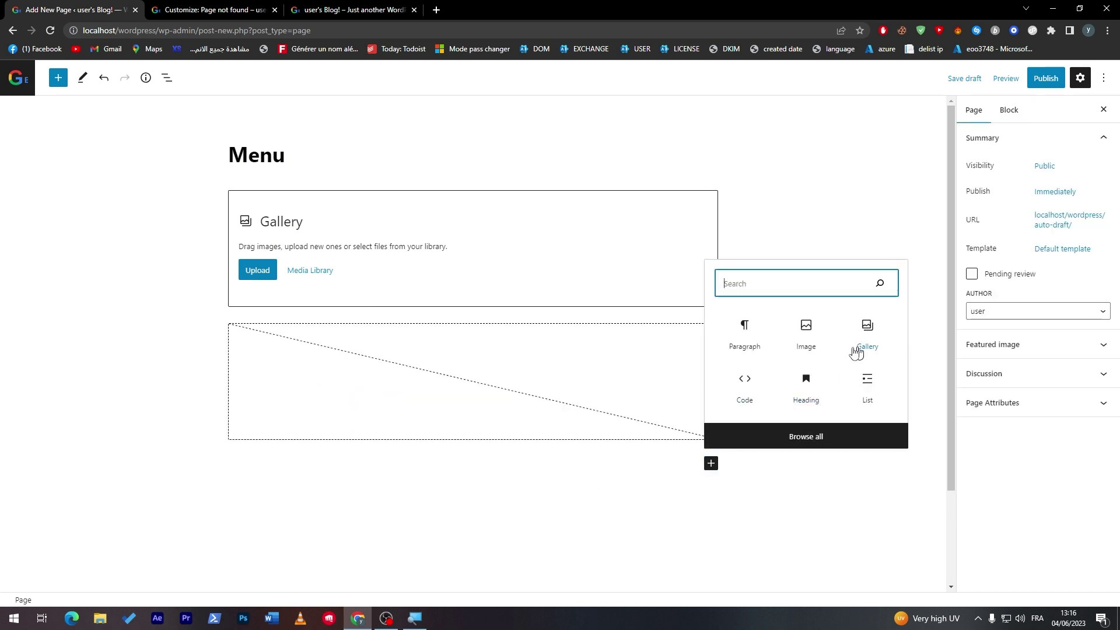
click(789, 243)
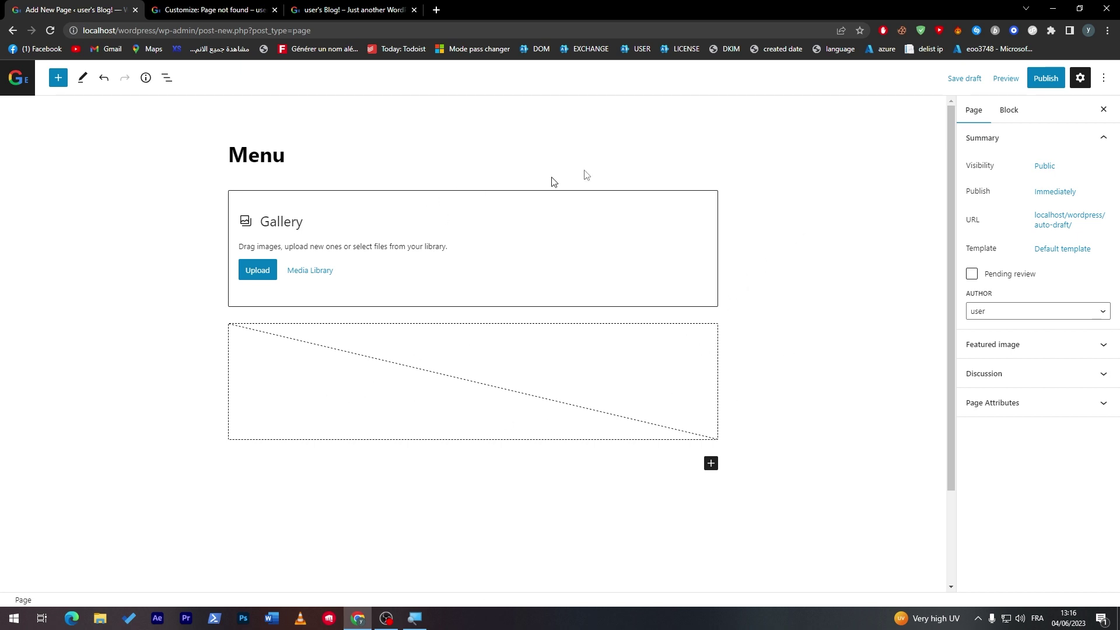
Publish the Menu page and return to the site Customizer
click(1046, 79)
click(1001, 78)
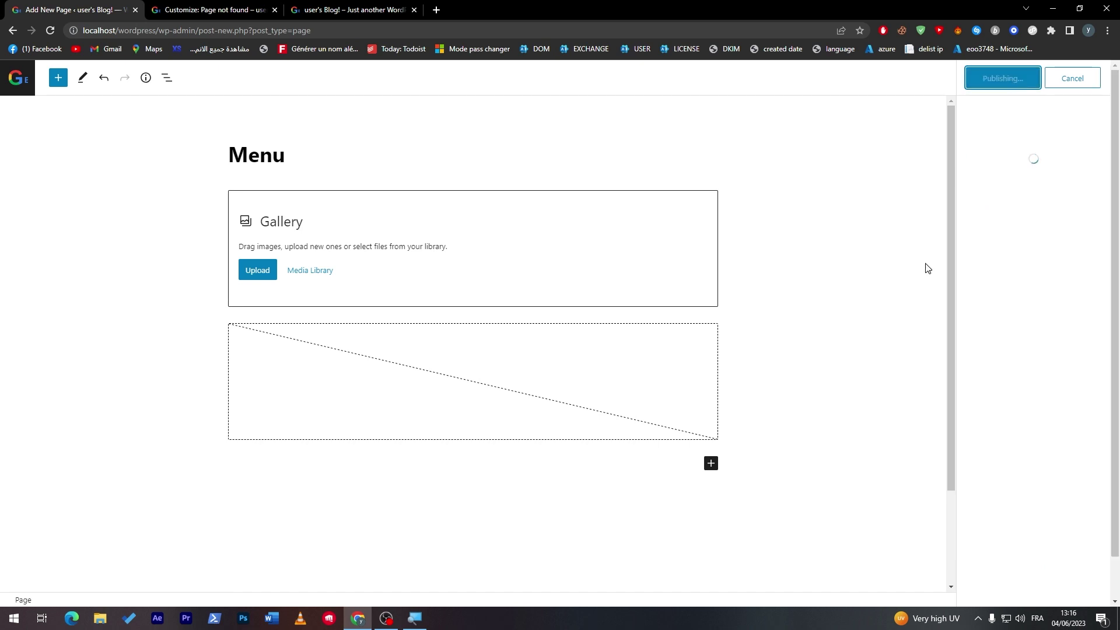
click(228, 10)
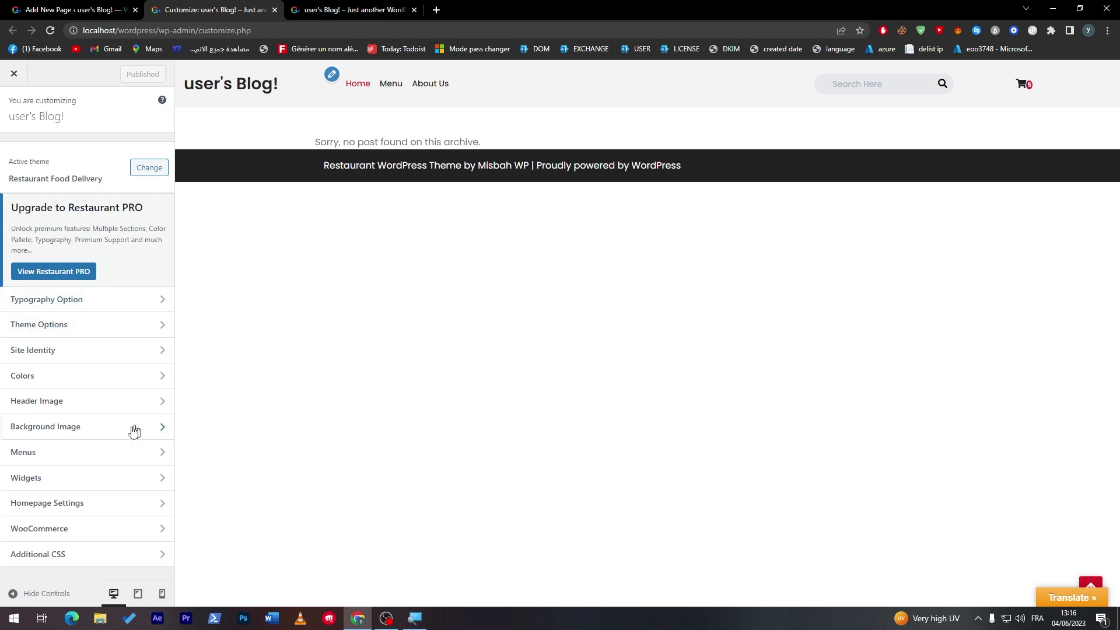
Leave the Customizer for Pages, visit the live site, and reopen the Customizer from its admin bar
click(23, 77)
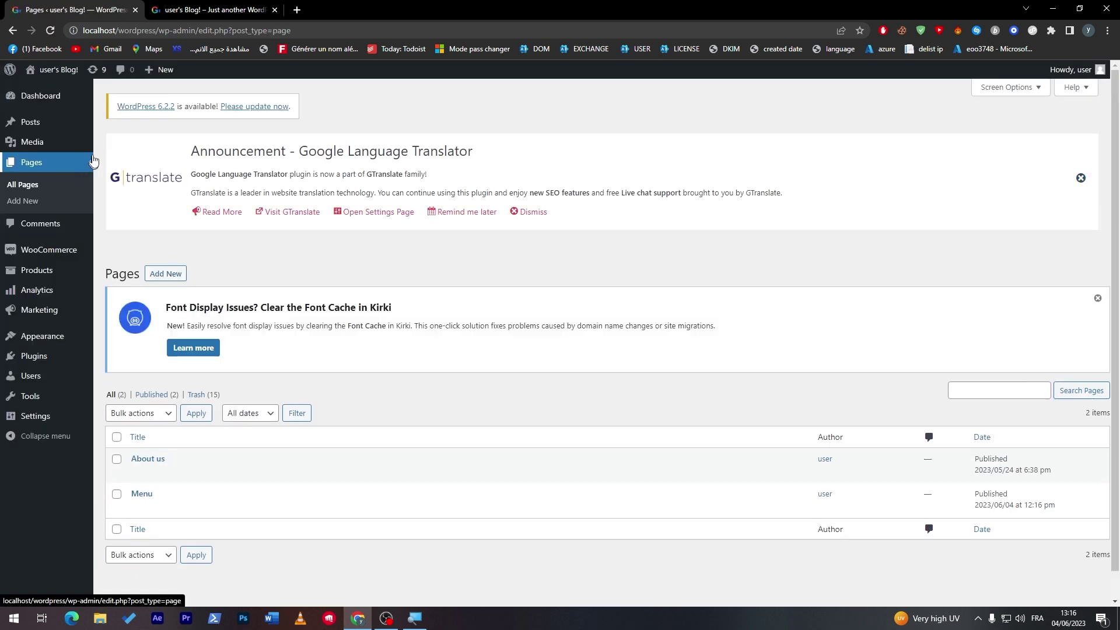
mouse_move(51, 78)
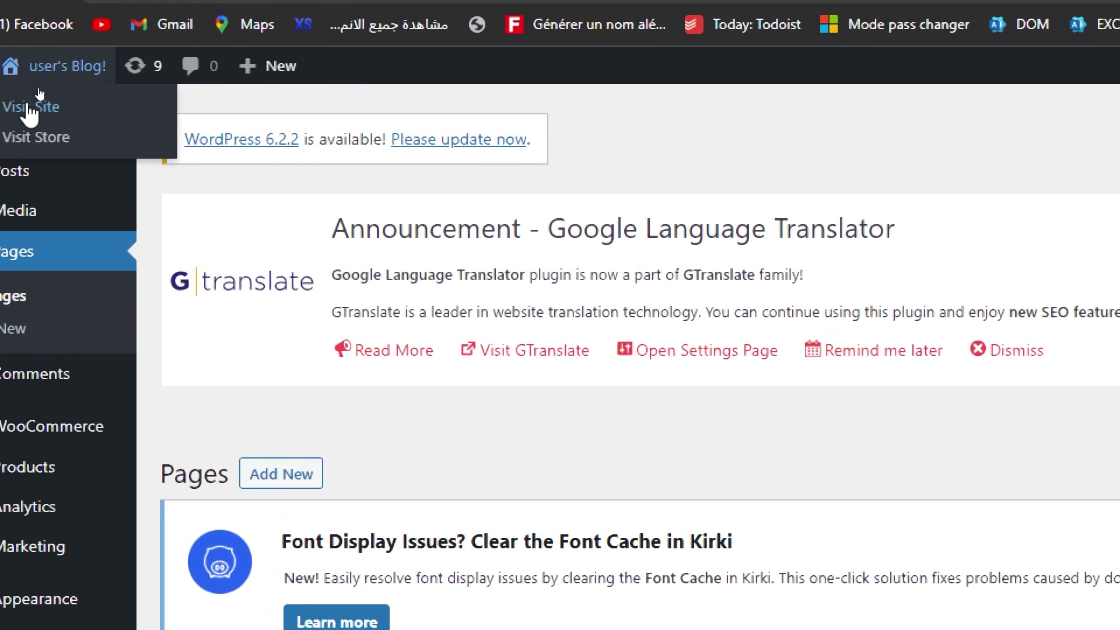
click(30, 111)
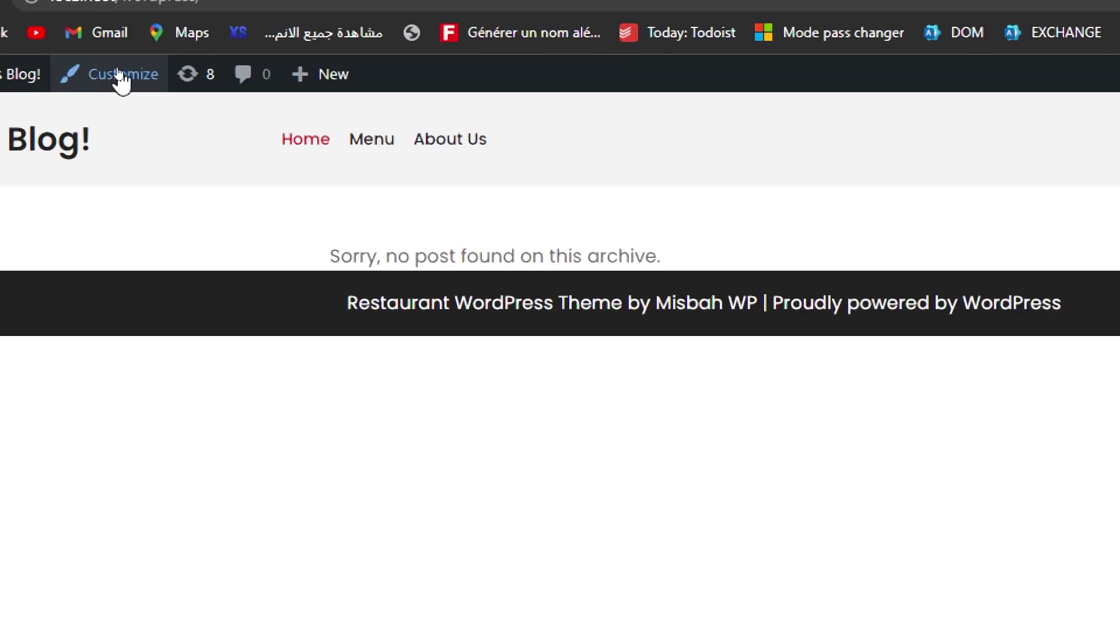
click(120, 76)
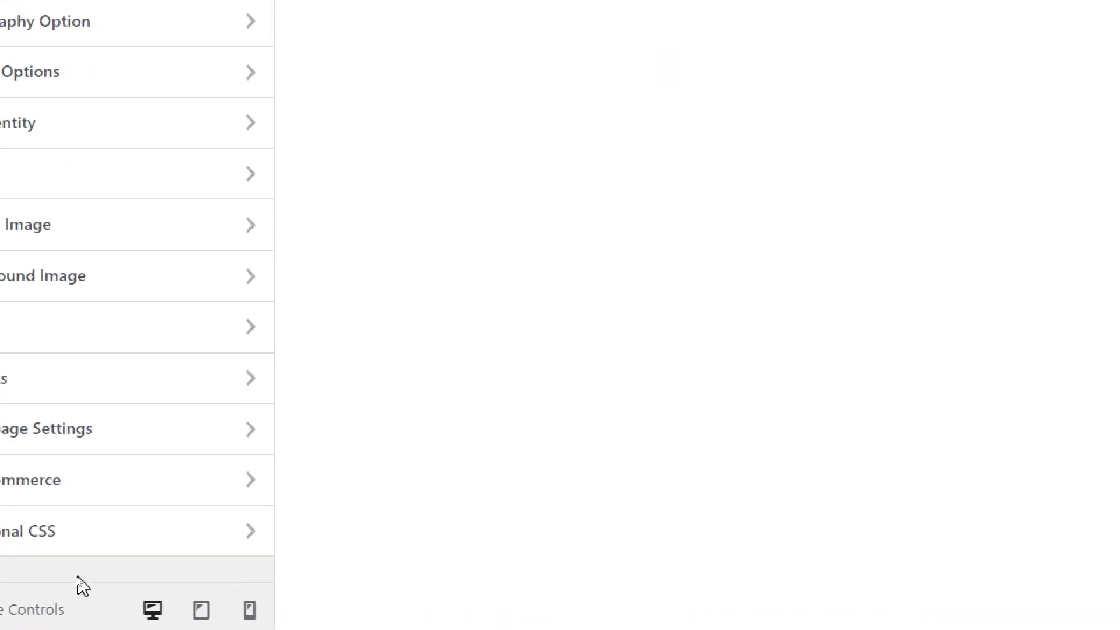
Remove the invalid Services, Pricing, News and Sport items from the Main menu
click(108, 341)
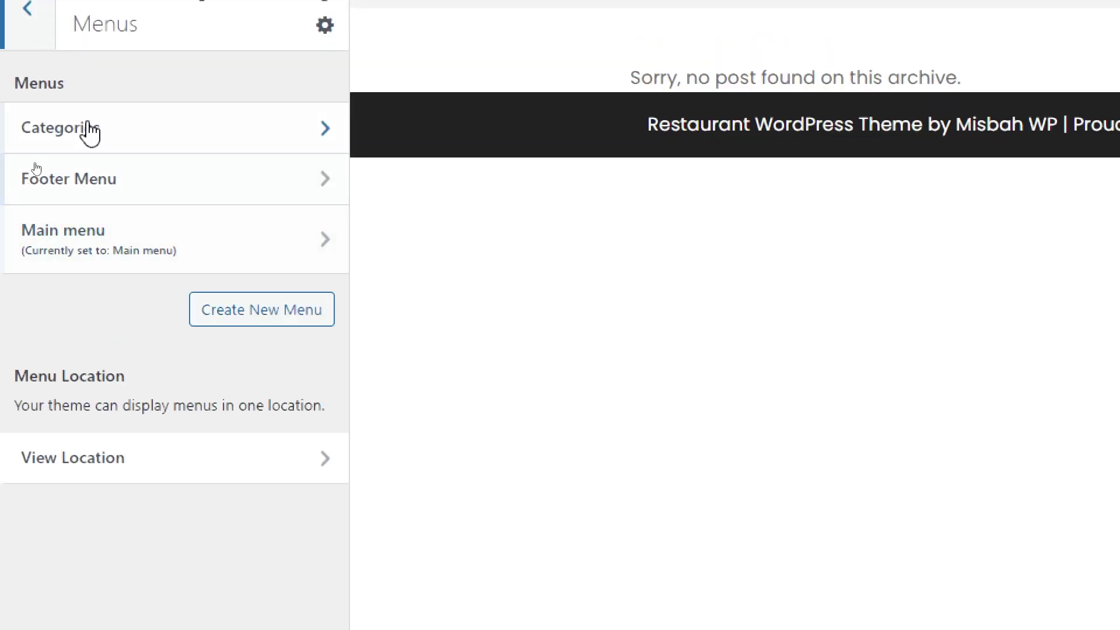
click(132, 253)
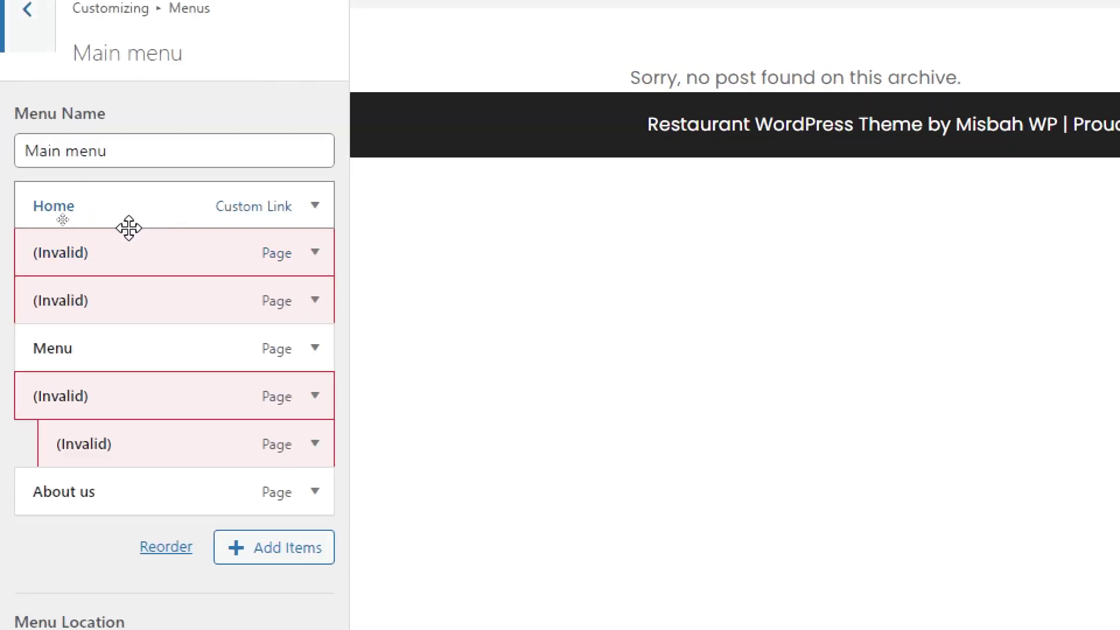
click(303, 253)
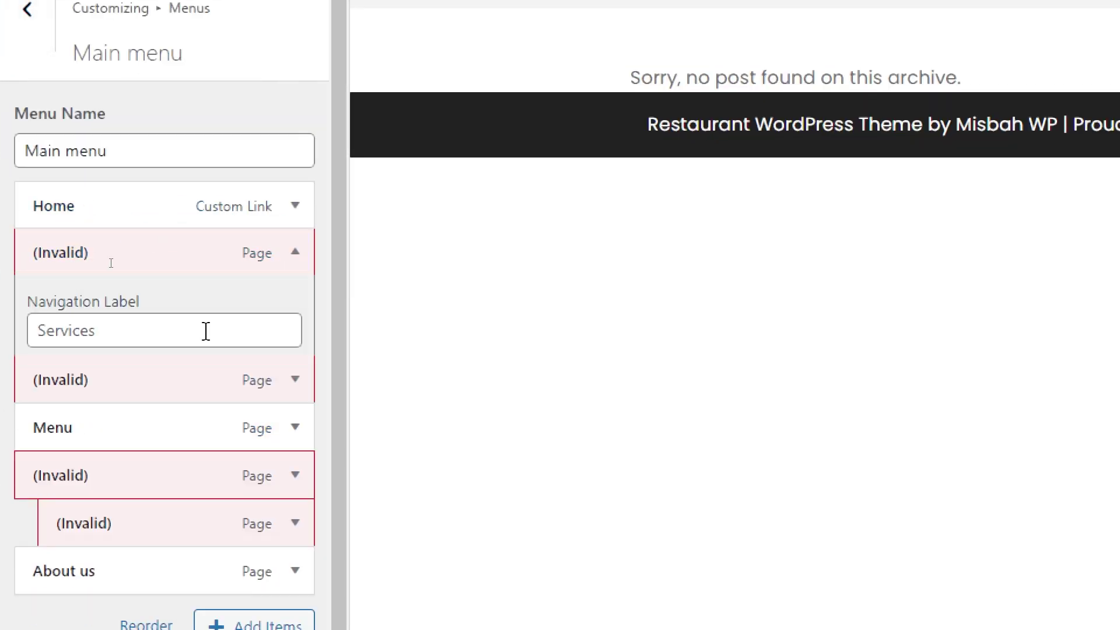
click(313, 252)
click(46, 407)
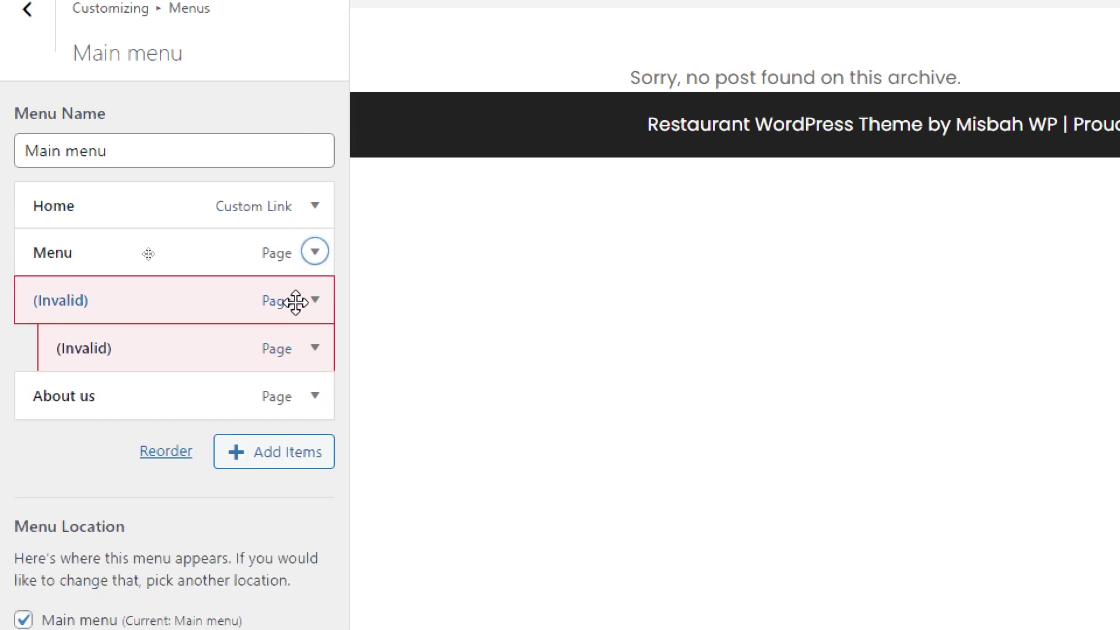
click(315, 302)
click(44, 458)
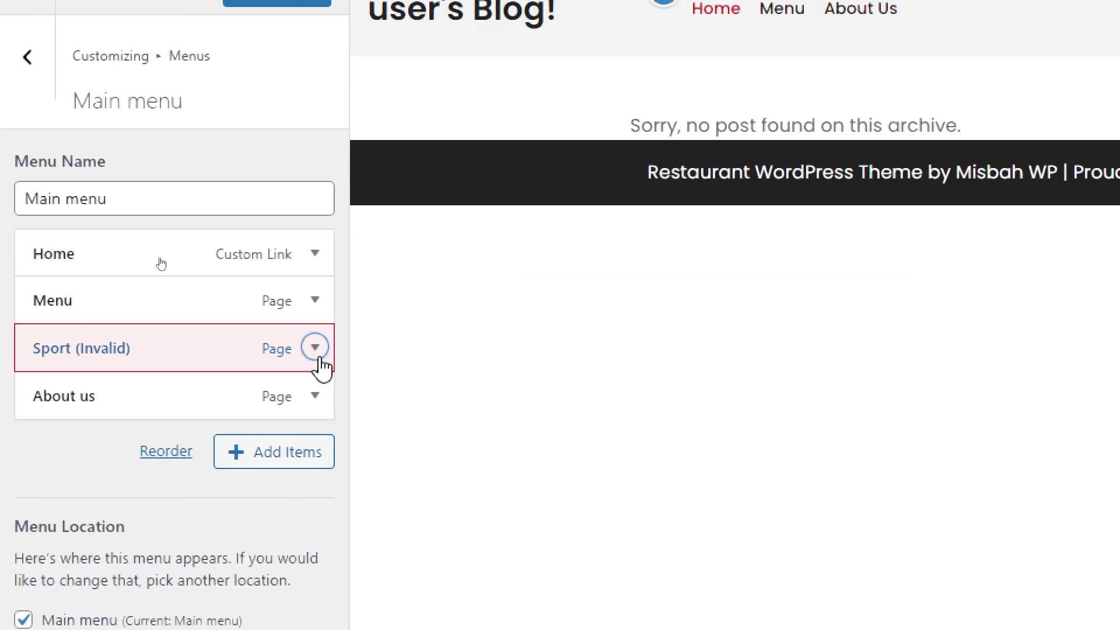
click(279, 455)
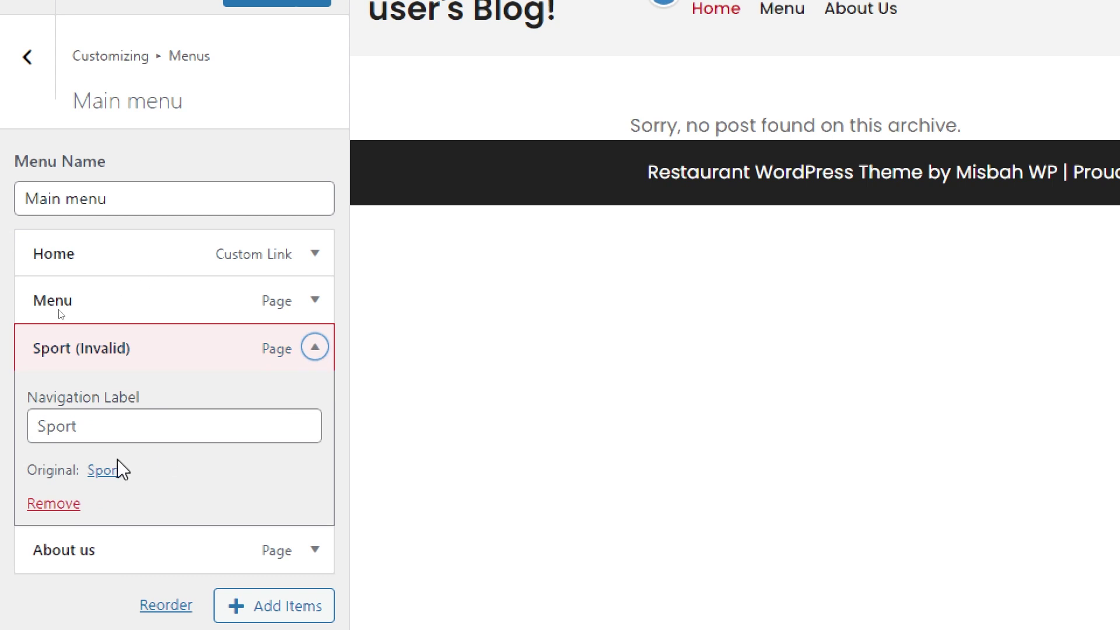
click(64, 503)
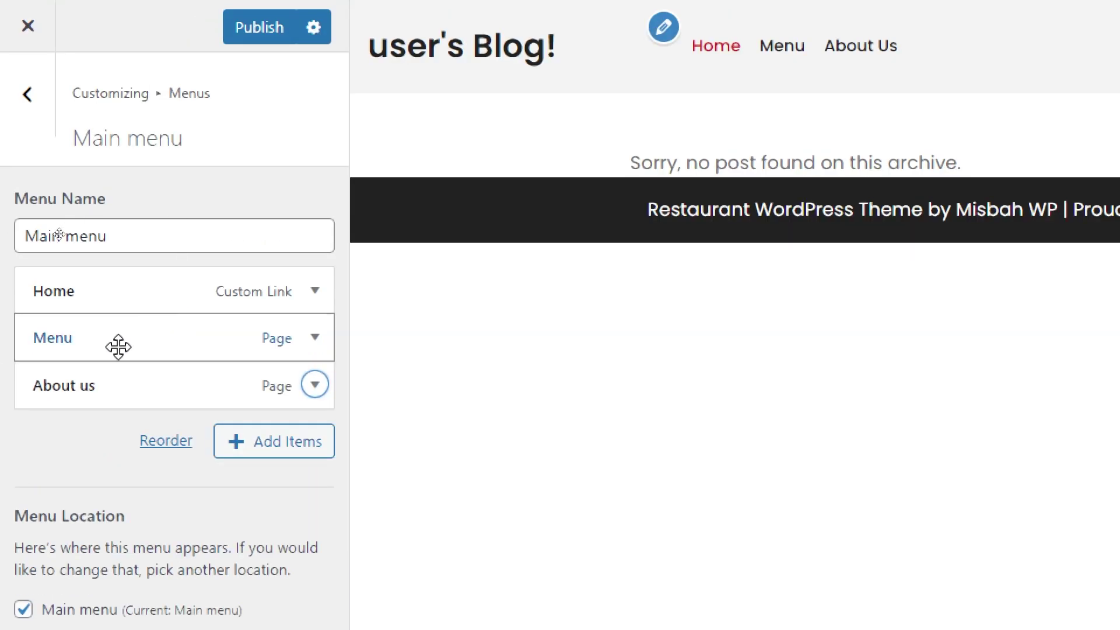
drag(100, 335, 47, 359)
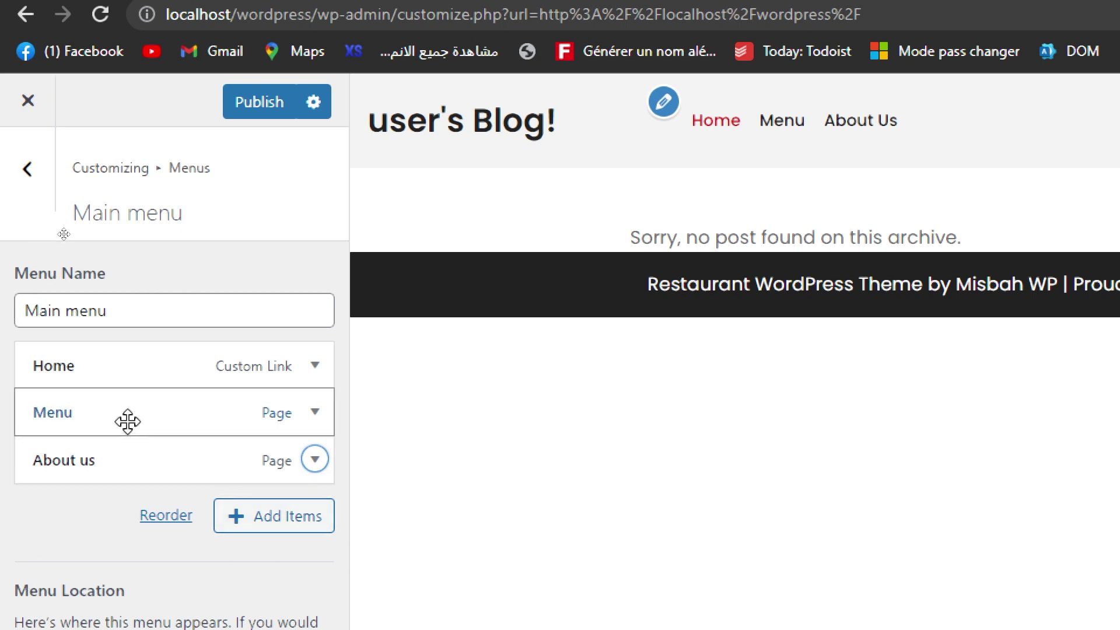
Create a new 'Asian Menu' page and add it to the Main menu
click(239, 521)
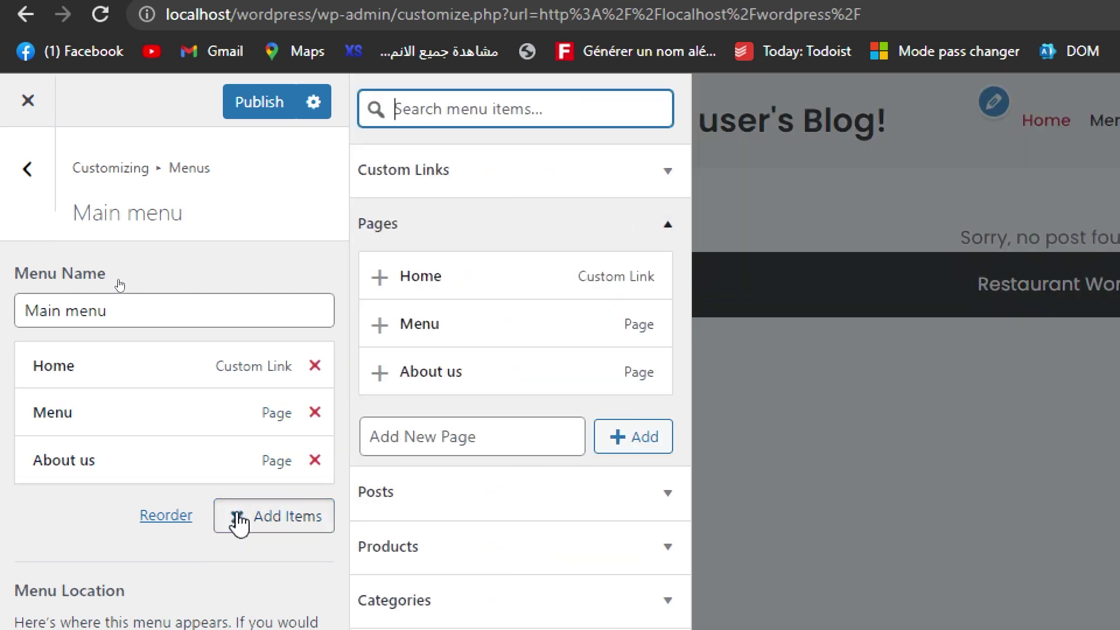
click(491, 446)
text(Asian Menu)
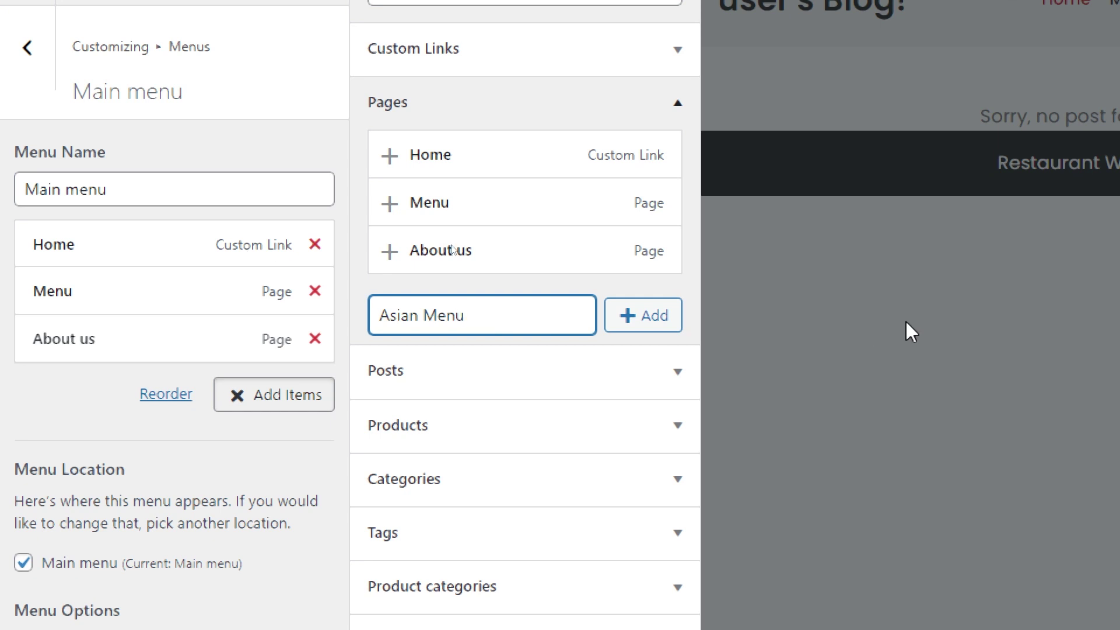
click(624, 313)
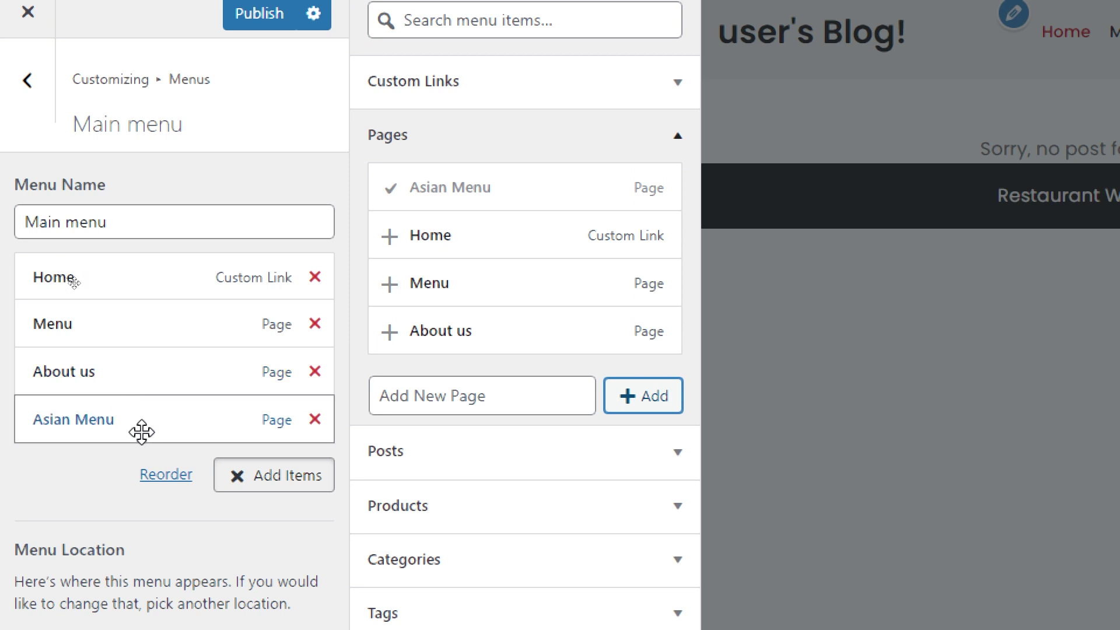
Drag Asian Menu into place as an indented sub-item under Menu, ahead of About us
drag(130, 432, 87, 382)
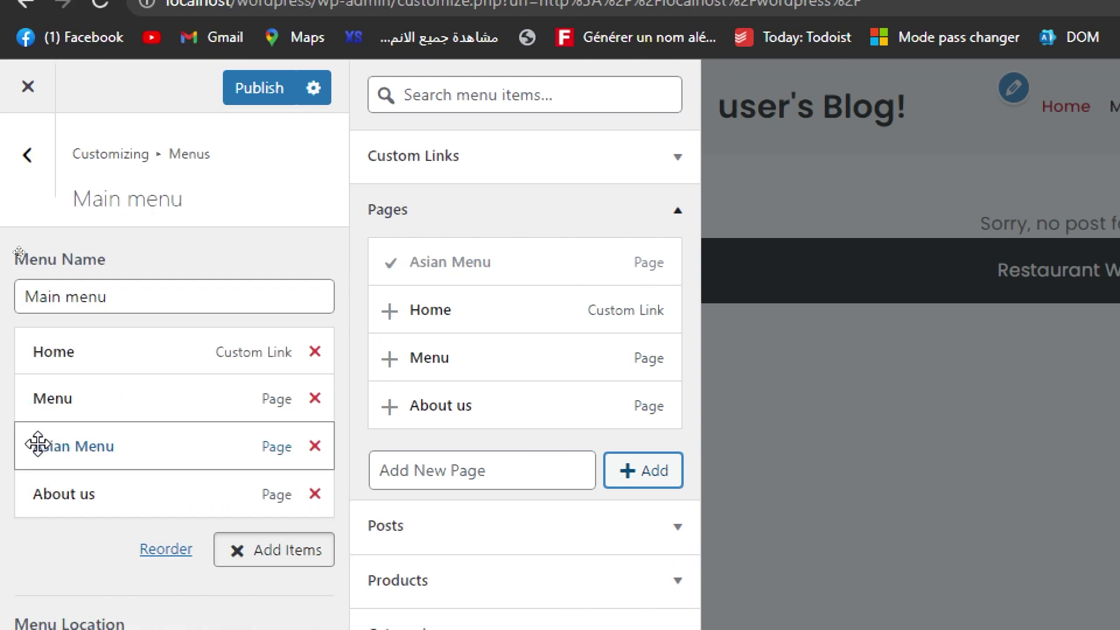
drag(38, 445, 78, 449)
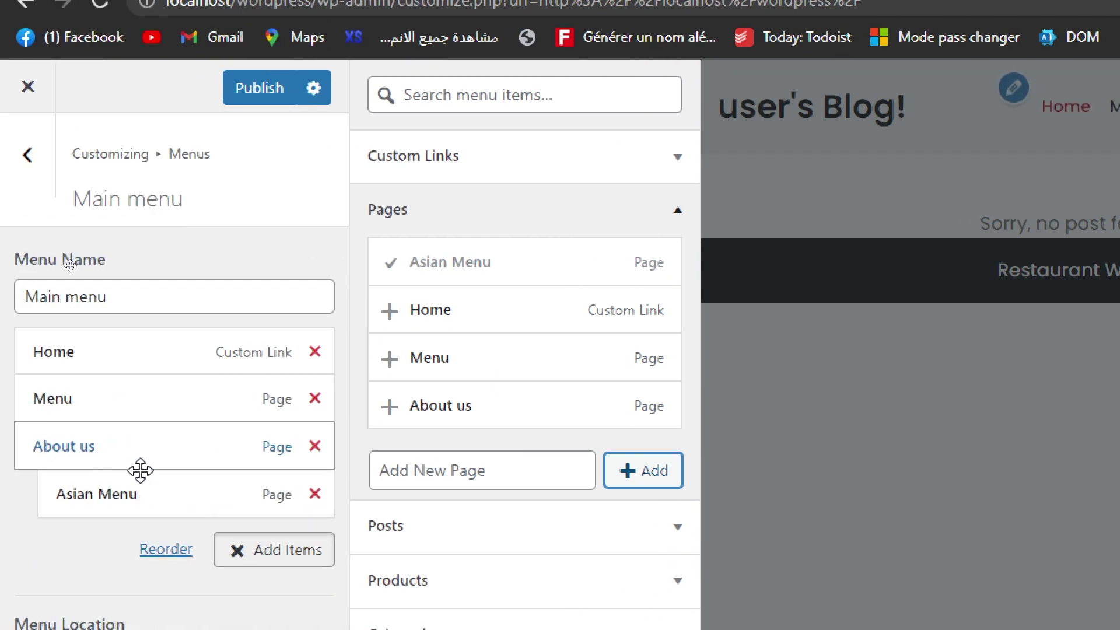
drag(87, 495, 100, 447)
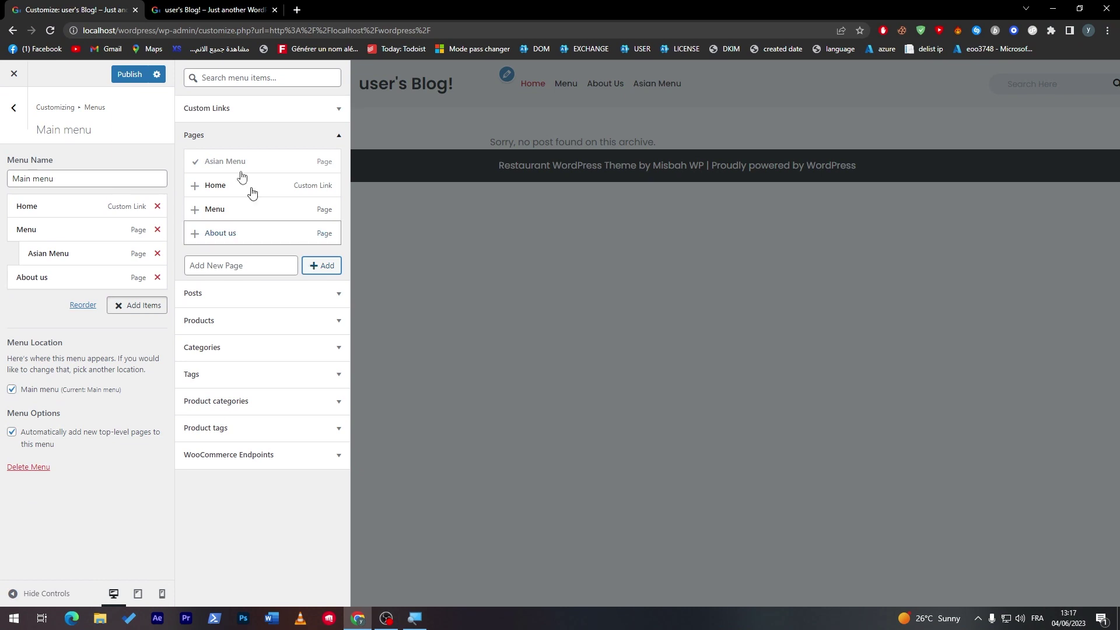
Publish the Main menu changes so Asian Menu shows in the header
click(129, 74)
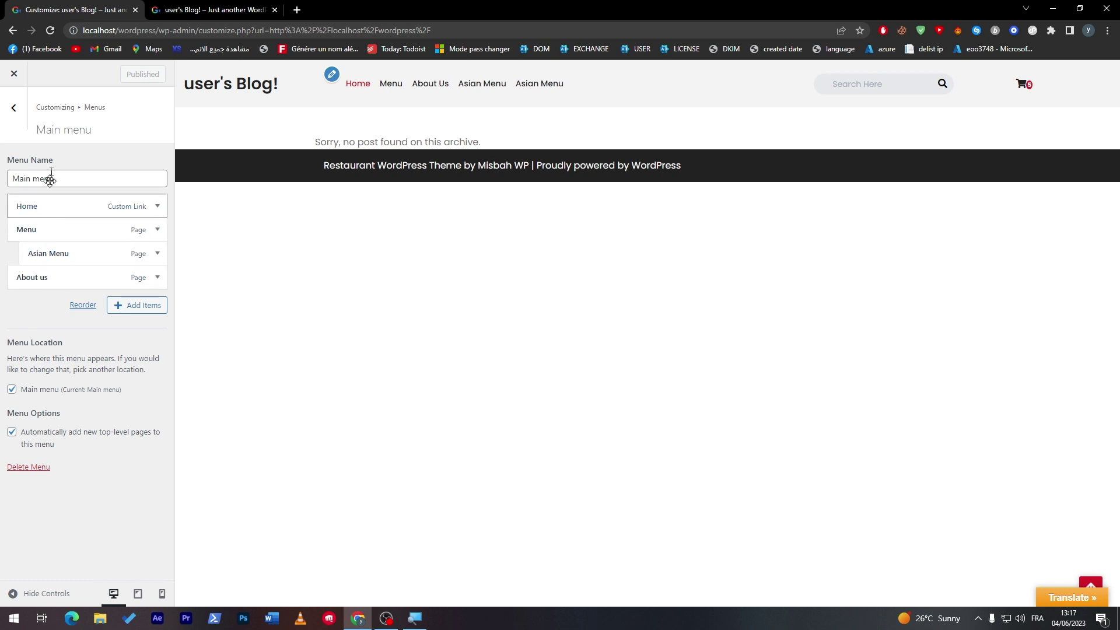
Close the Customizer, briefly reopen it from the live site, then close it again
click(17, 84)
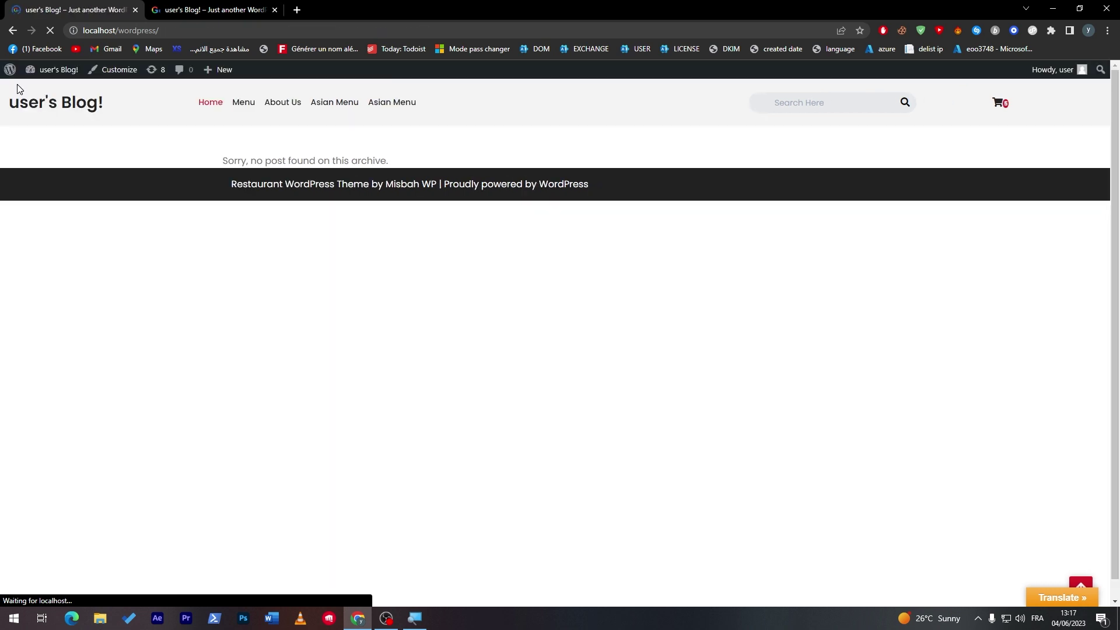
mouse_move(18, 72)
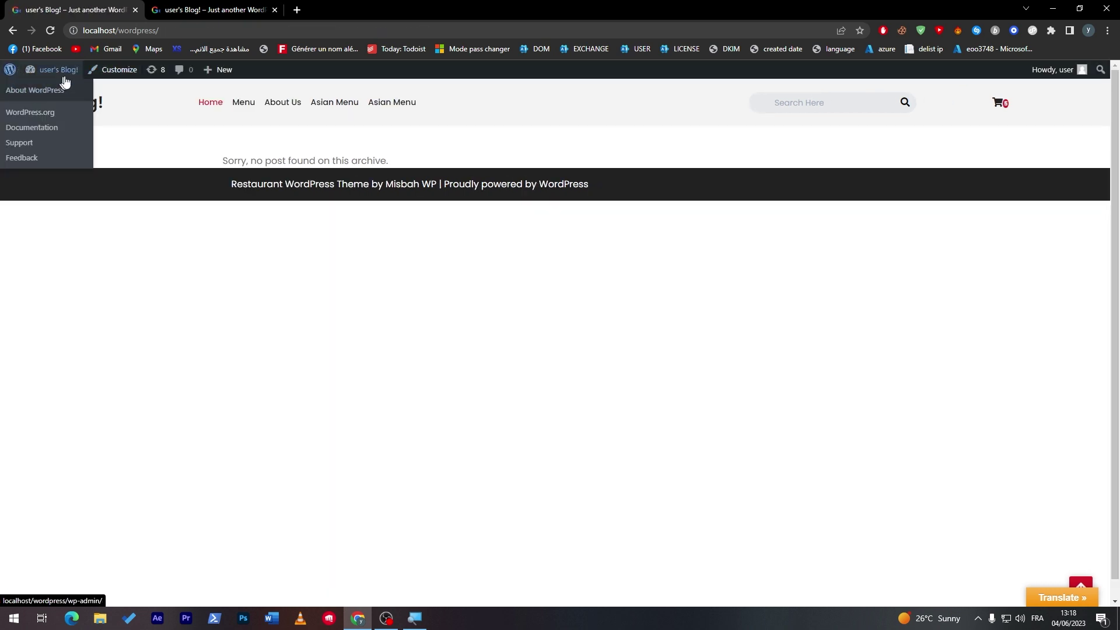
click(93, 70)
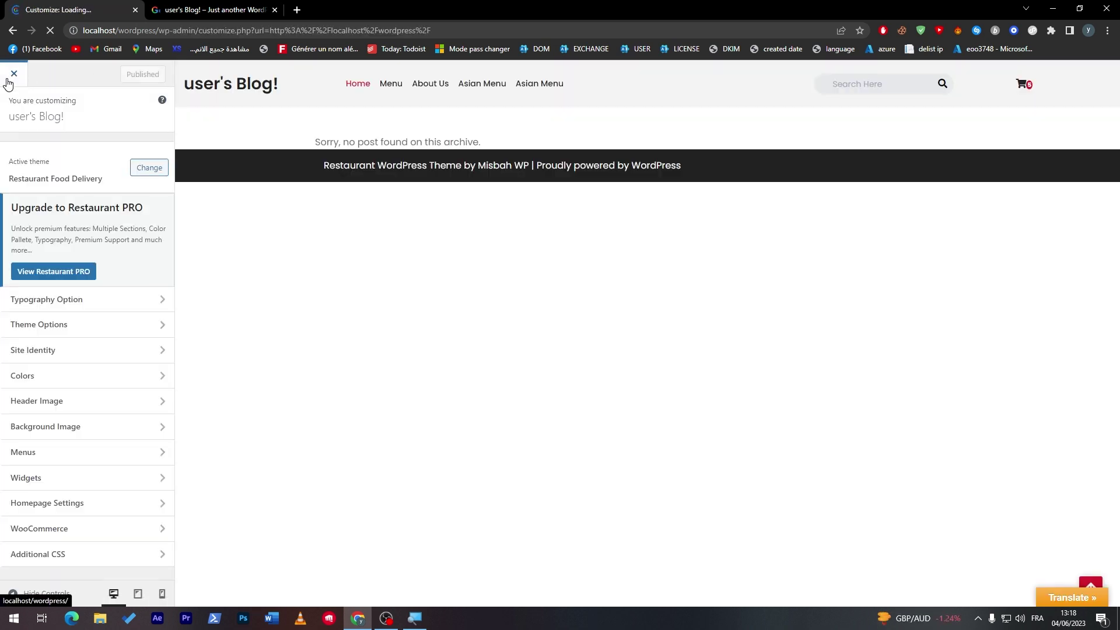
click(12, 74)
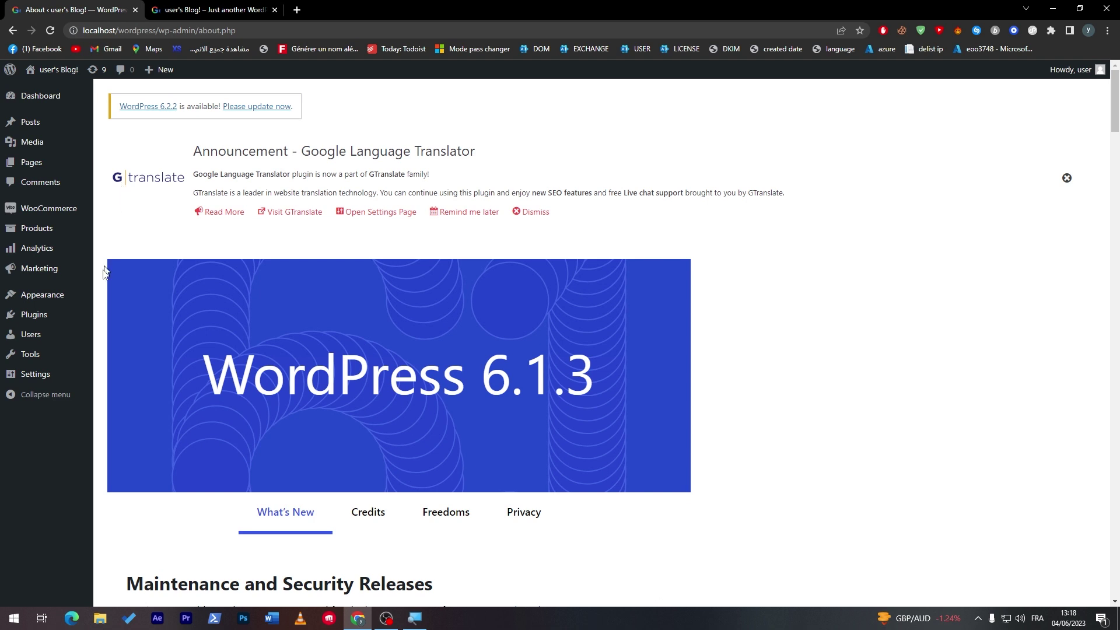
Go from the installed plugins list to the Add Plugins page
mouse_move(41, 315)
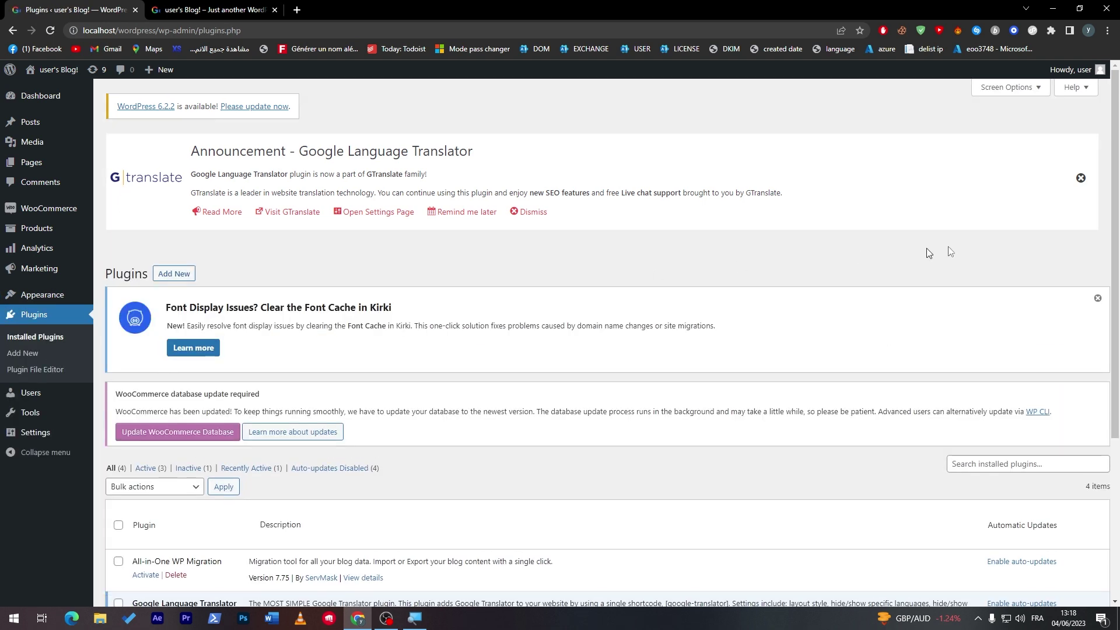
scroll(1104, 299, down, 3)
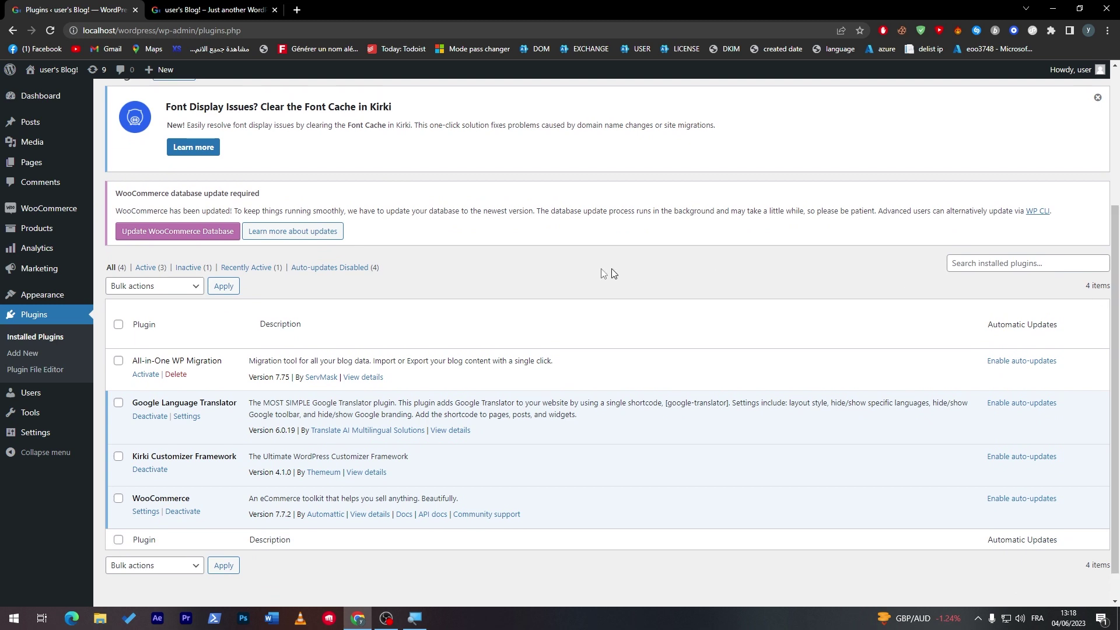
click(19, 354)
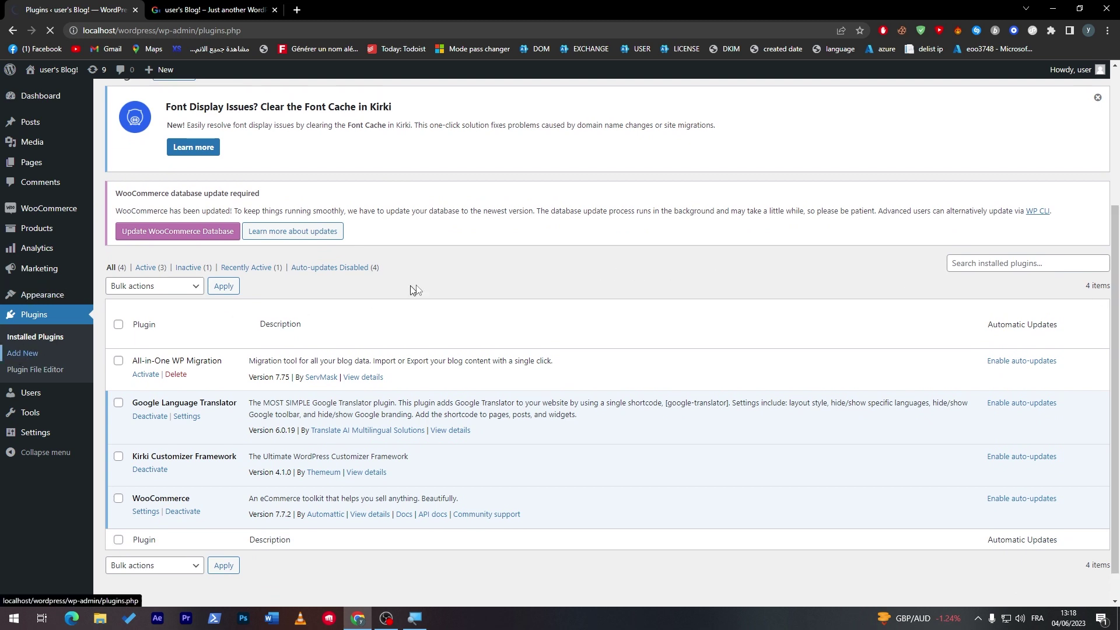
click(210, 10)
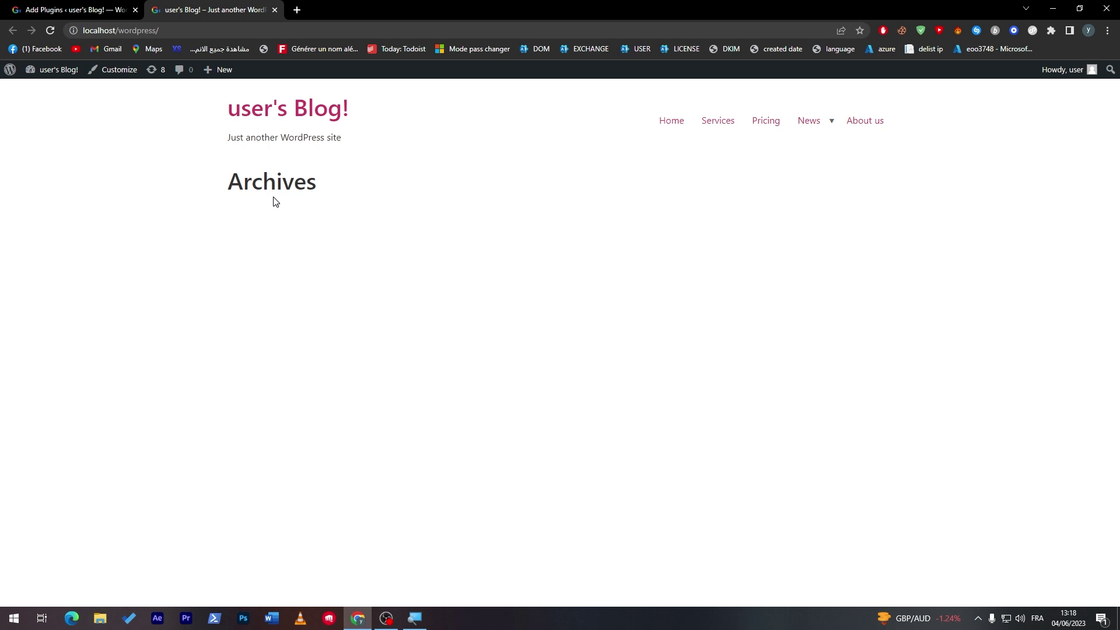
click(114, 6)
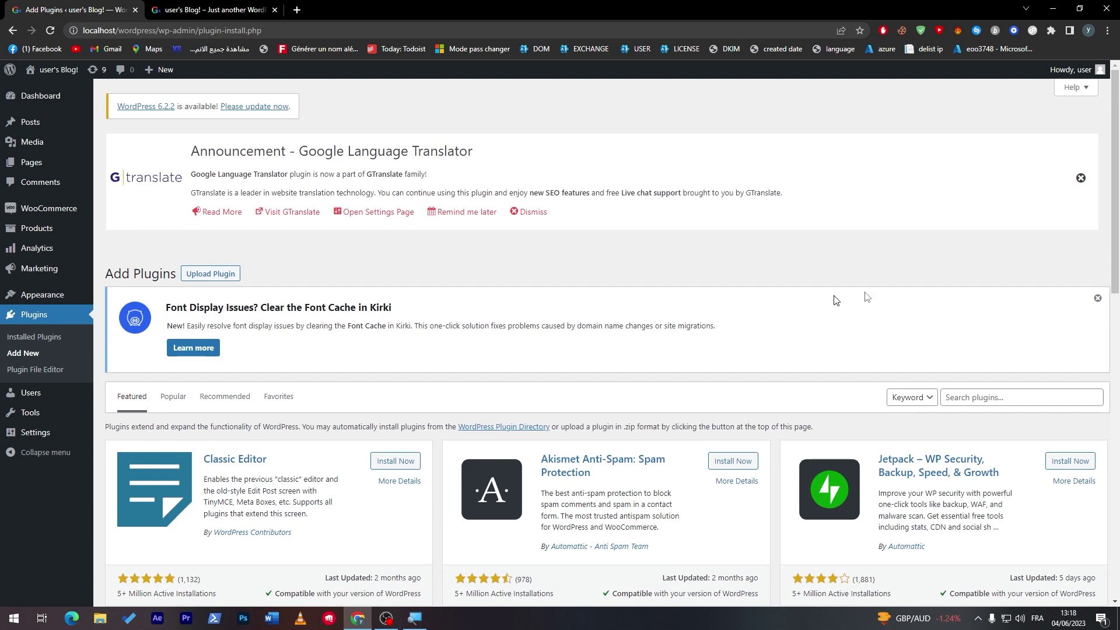
Search the plugin directory for 'elementor' and install Elementor Website Builder
scroll(752, 310, down, 2)
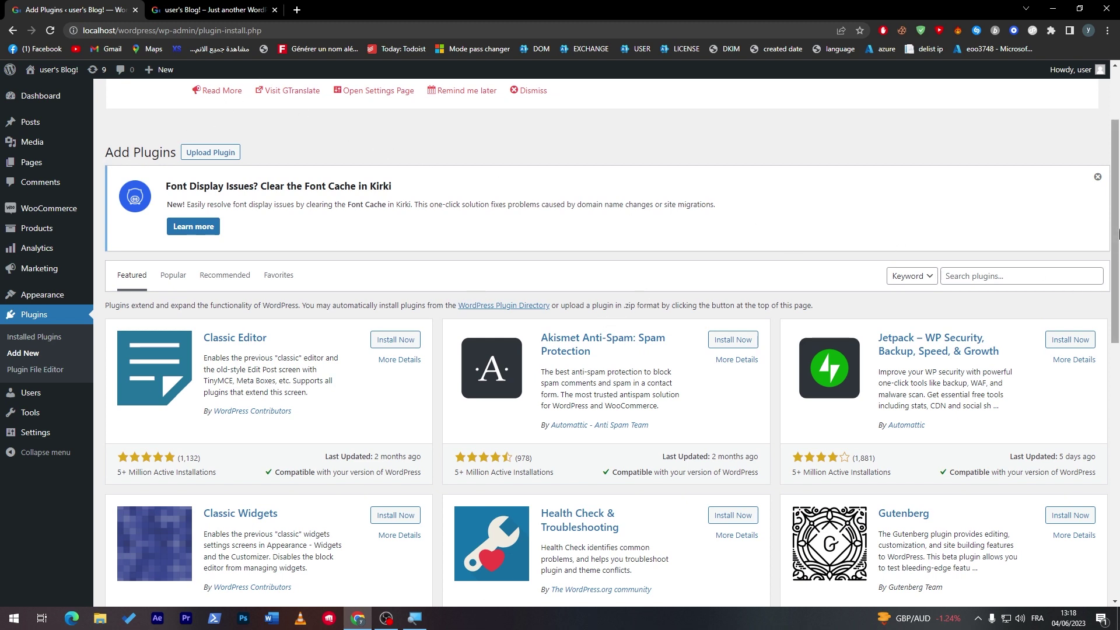
click(245, 10)
click(88, 6)
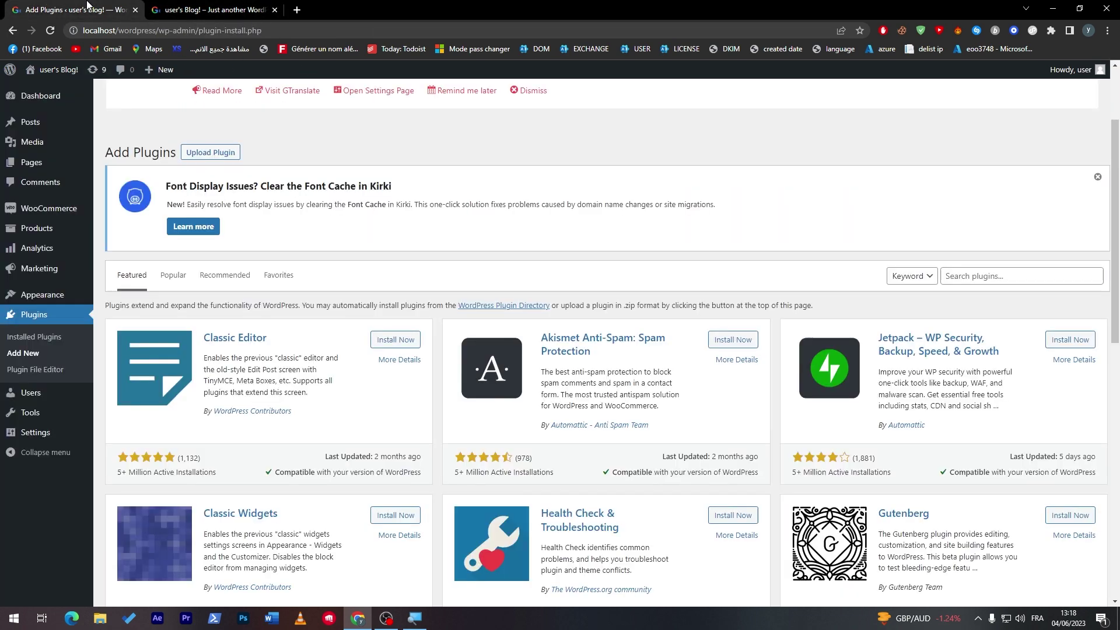
click(1018, 276)
text(elementor)
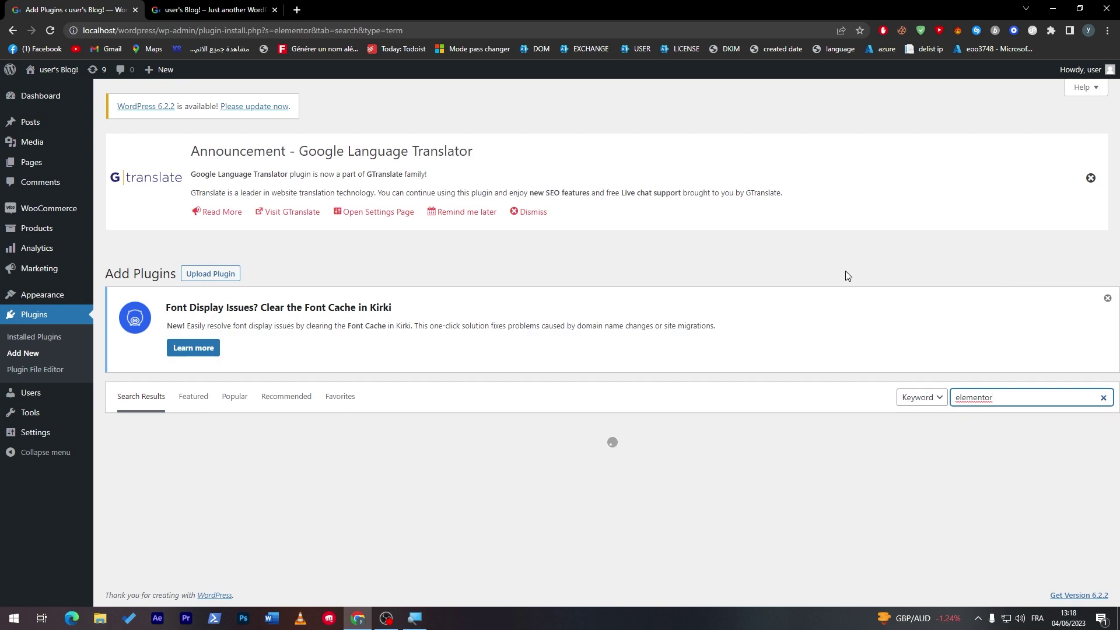
scroll(1099, 177, down, 5)
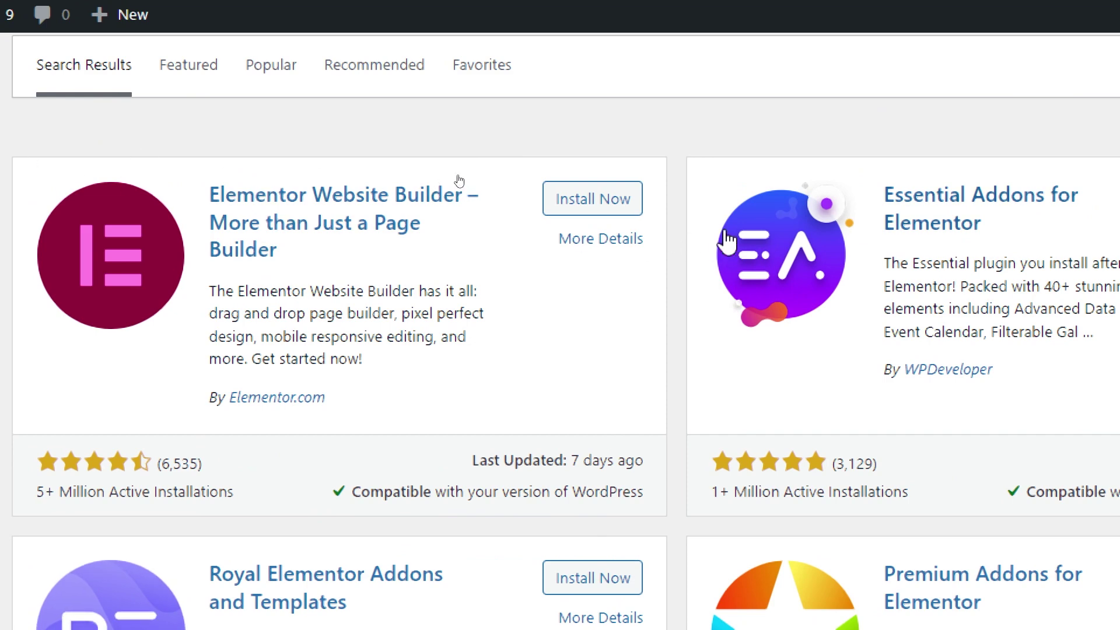
click(607, 200)
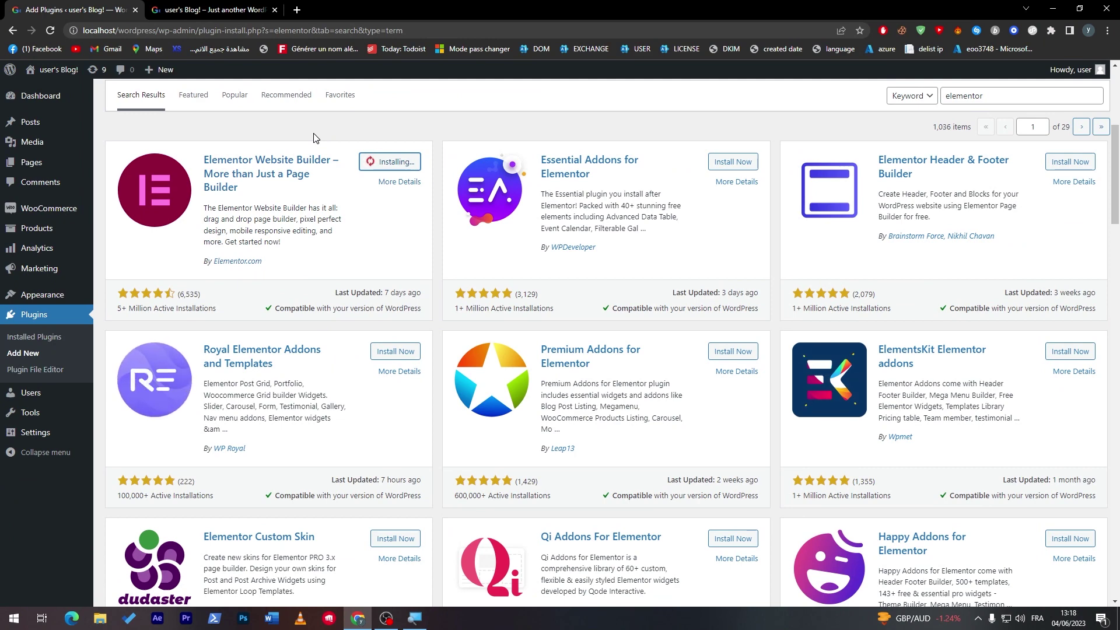
Activate the newly installed Elementor Website Builder plugin
click(204, 6)
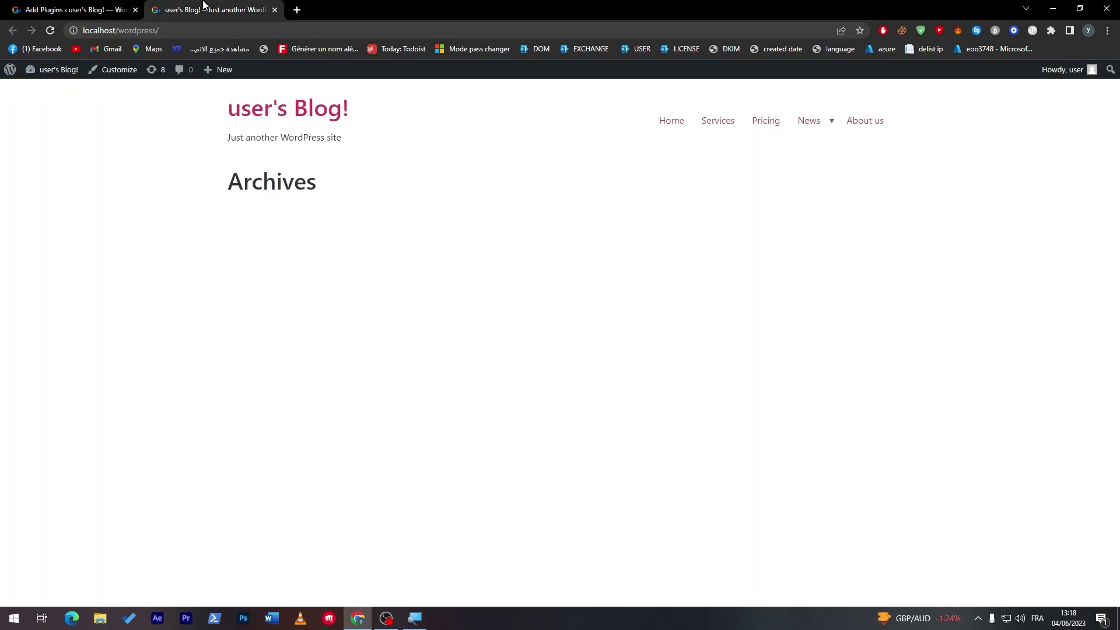
click(85, 10)
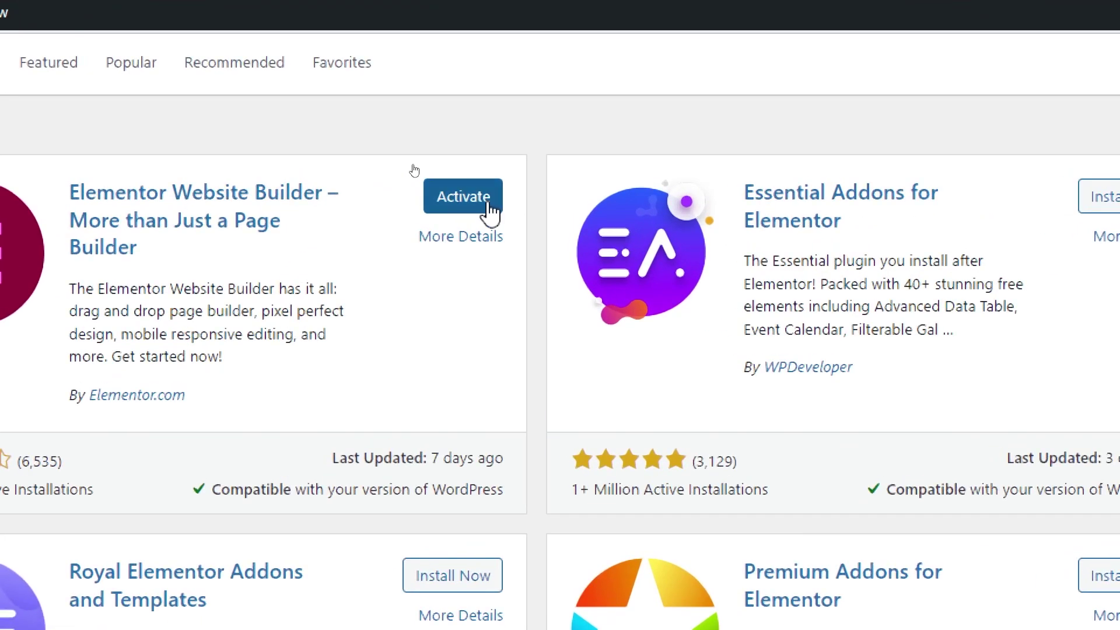
click(488, 201)
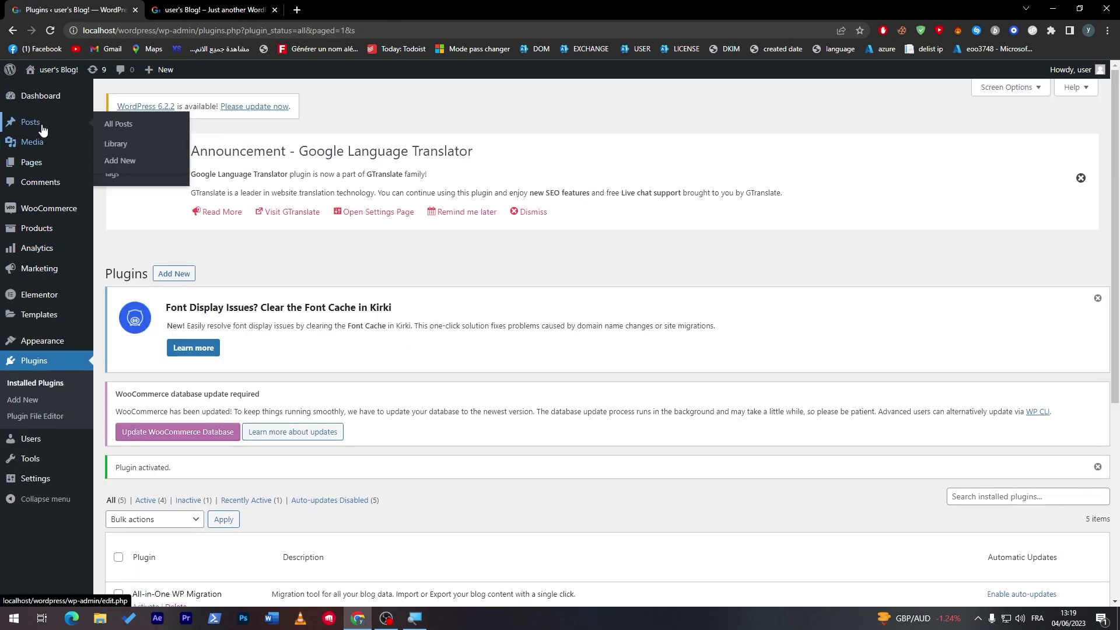
click(39, 124)
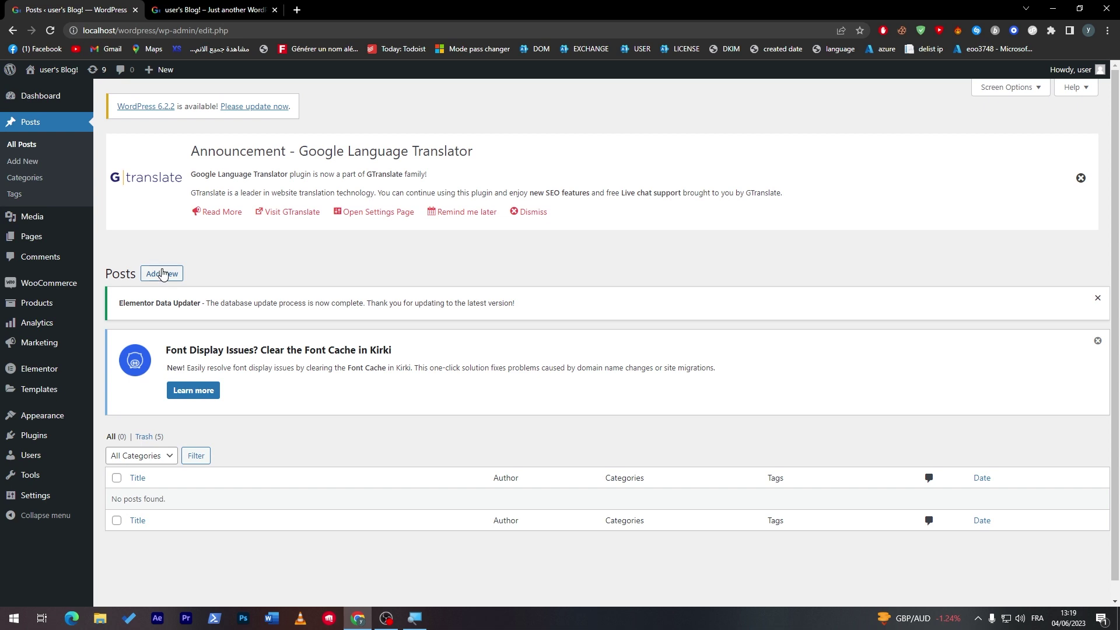
Open a blank new post, glance at the block inserter, and exit to All Posts unchanged
click(163, 274)
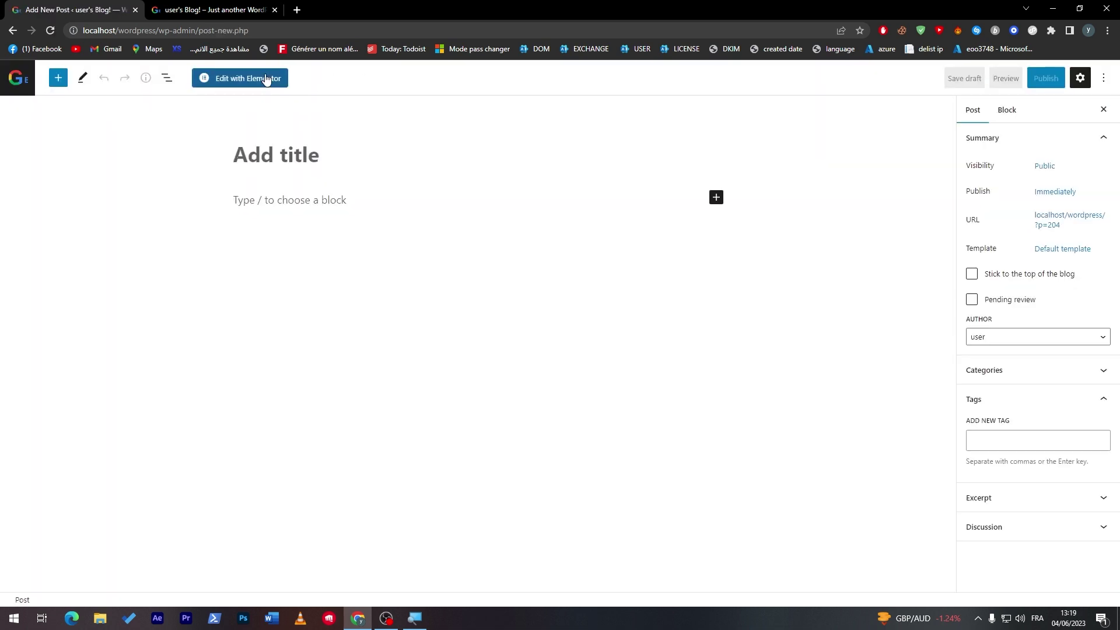
click(717, 199)
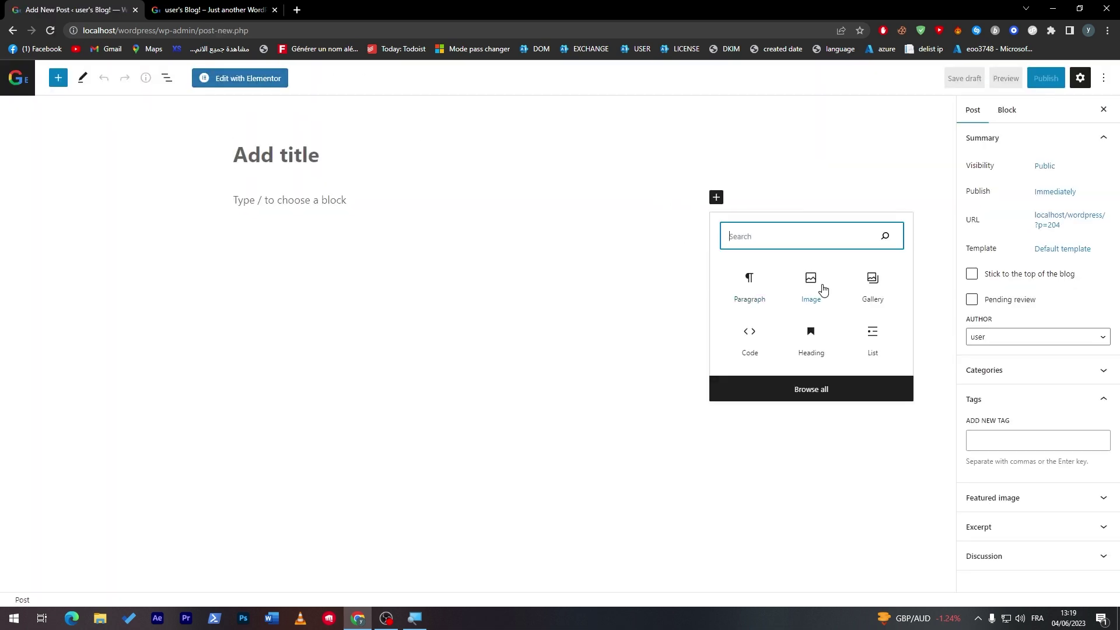
click(350, 245)
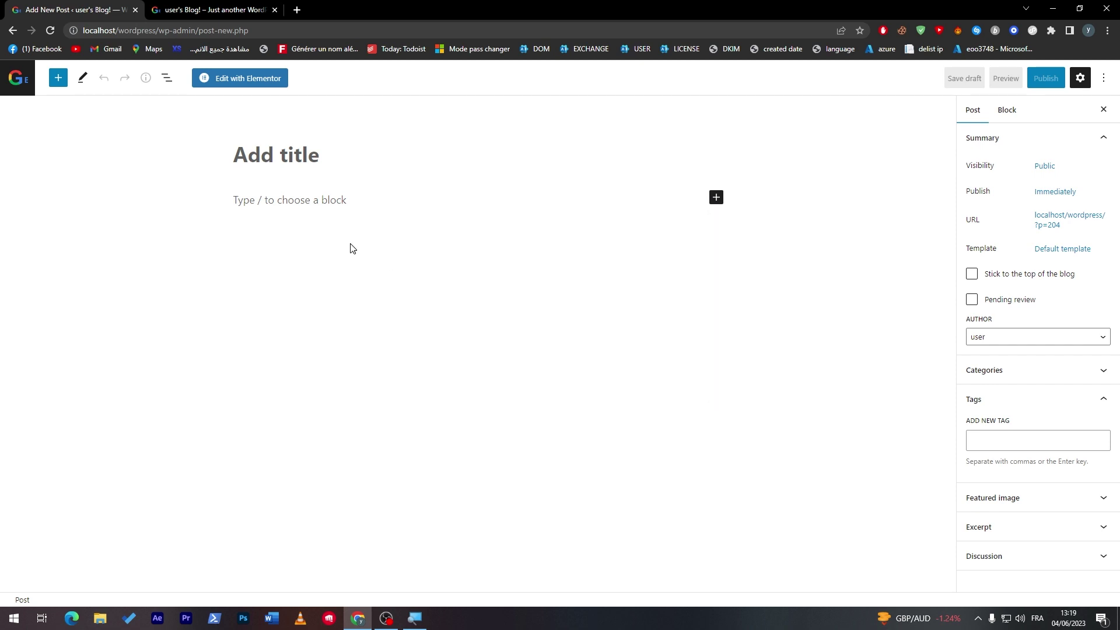
click(14, 77)
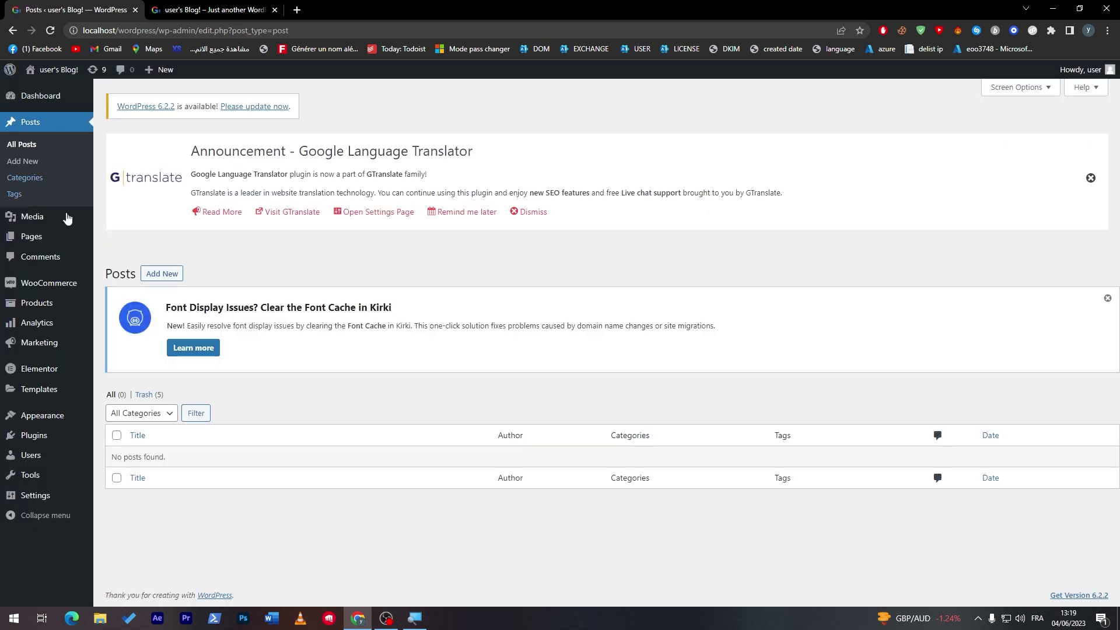
Go from the installed plugins list to the Add Plugins page
click(34, 436)
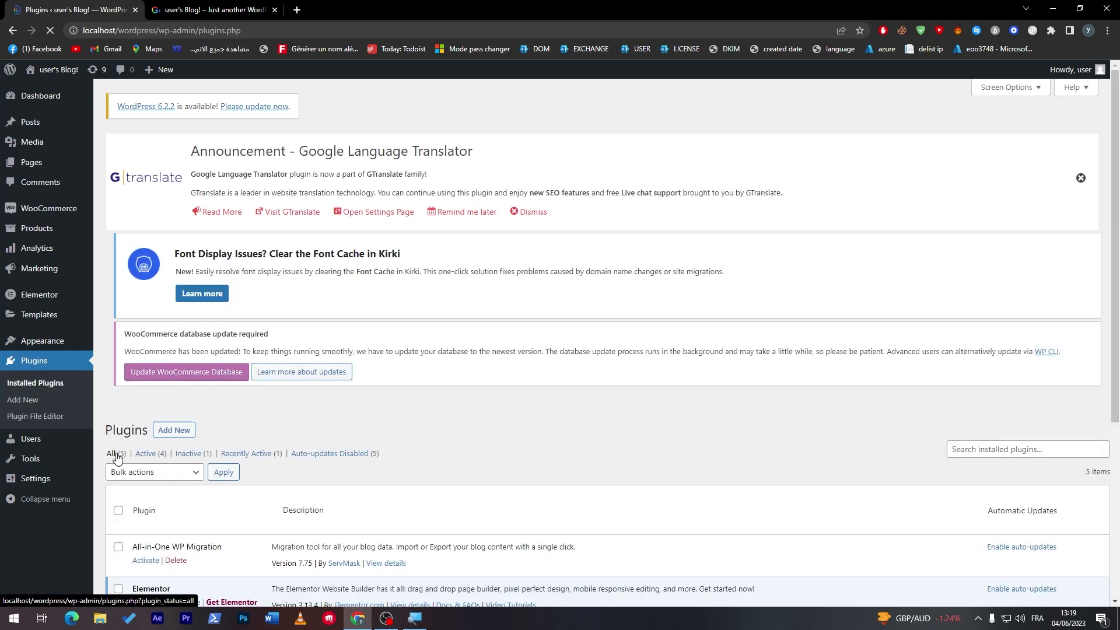
click(70, 399)
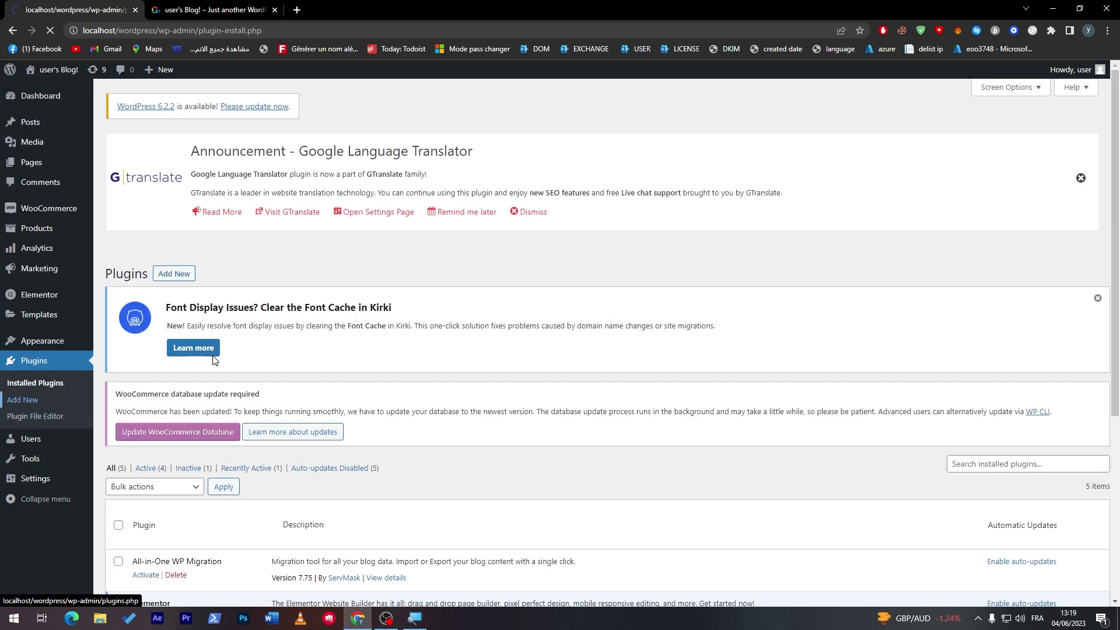
scroll(1117, 272, down, 2)
Search the plugin directory for 'delivery' and scroll through the 1,036 results
click(991, 257)
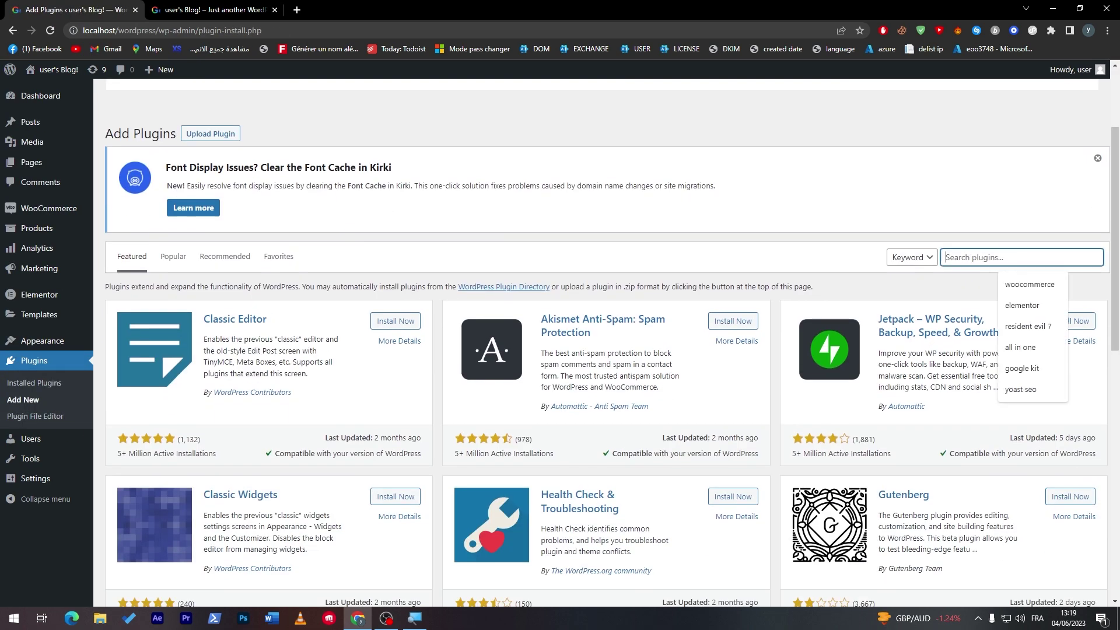
text(deliv)
key(BackSpace)
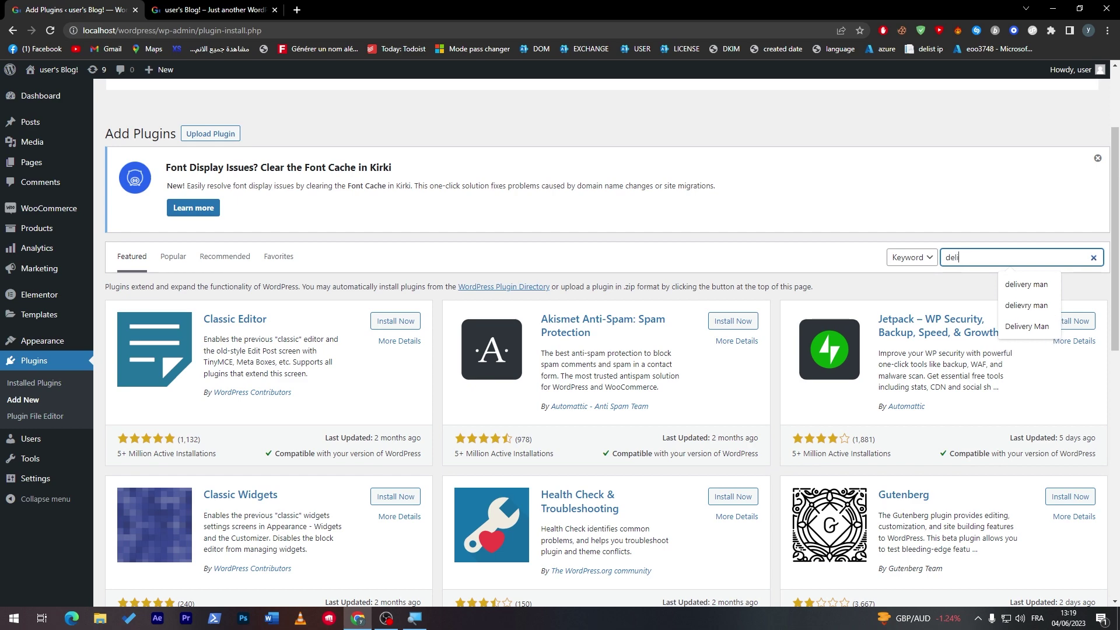
key(Down)
key(Return)
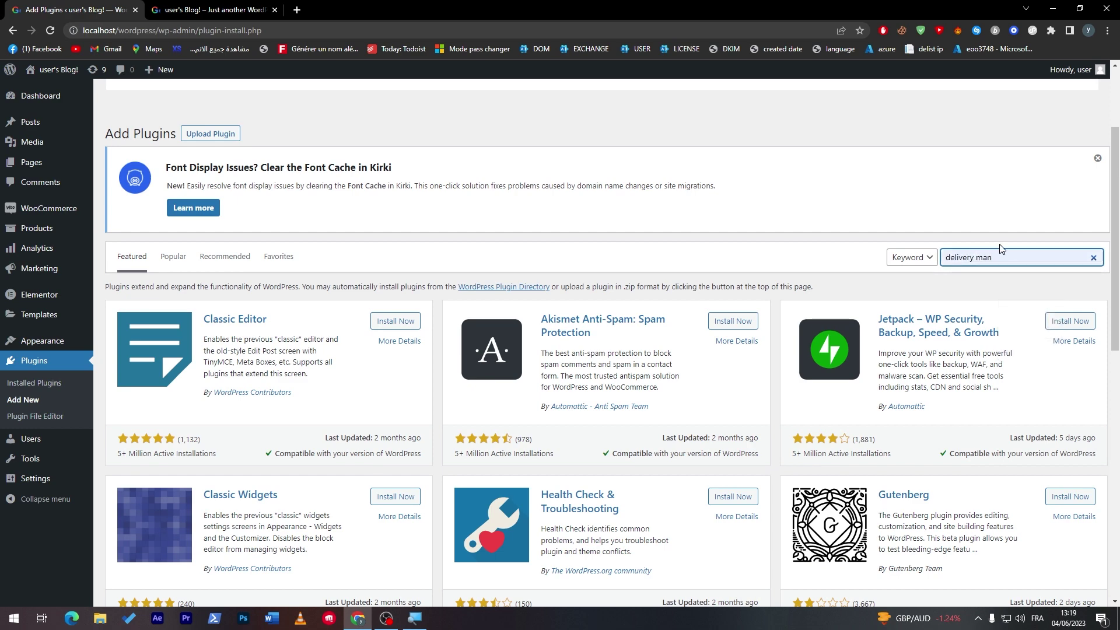
key(BackSpace)
key(BackSpace)
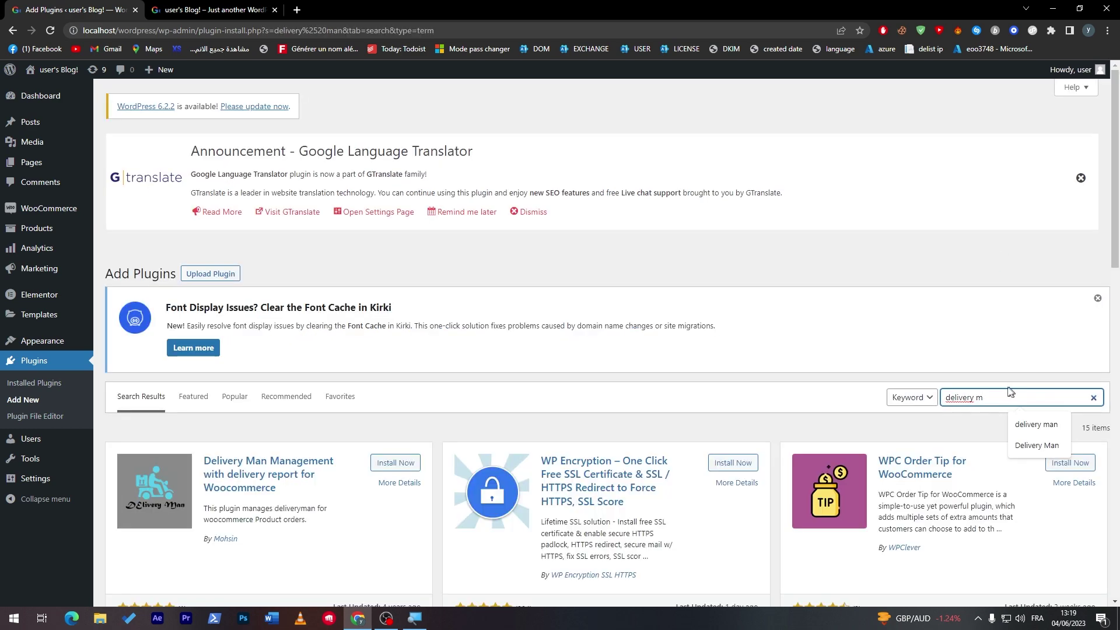
key(BackSpace)
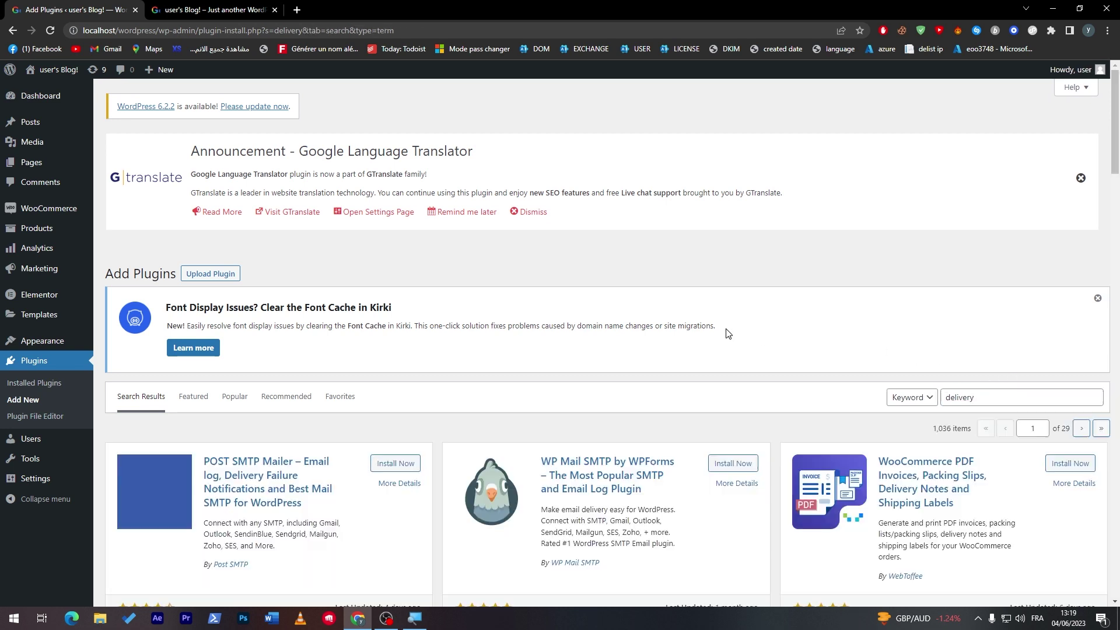
scroll(728, 333, down, 3)
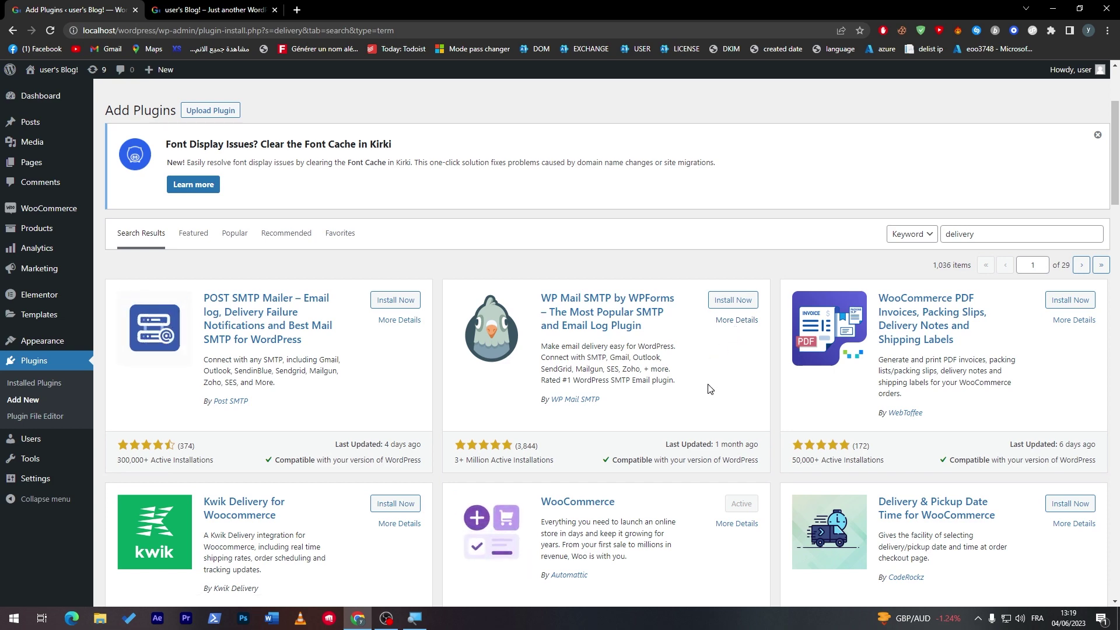
scroll(709, 384, down, 2)
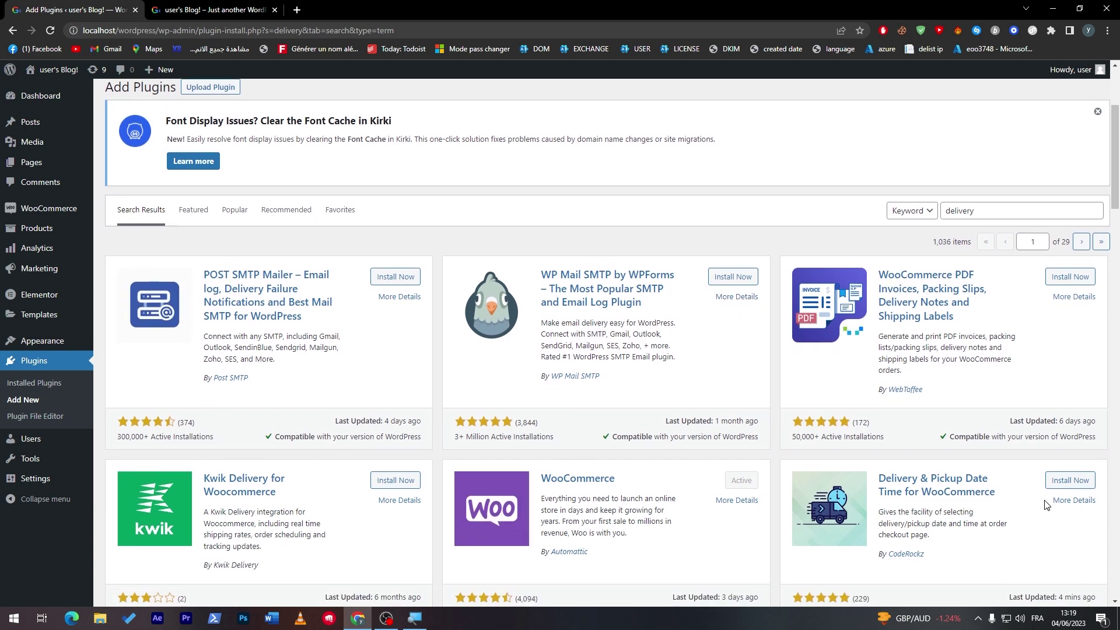